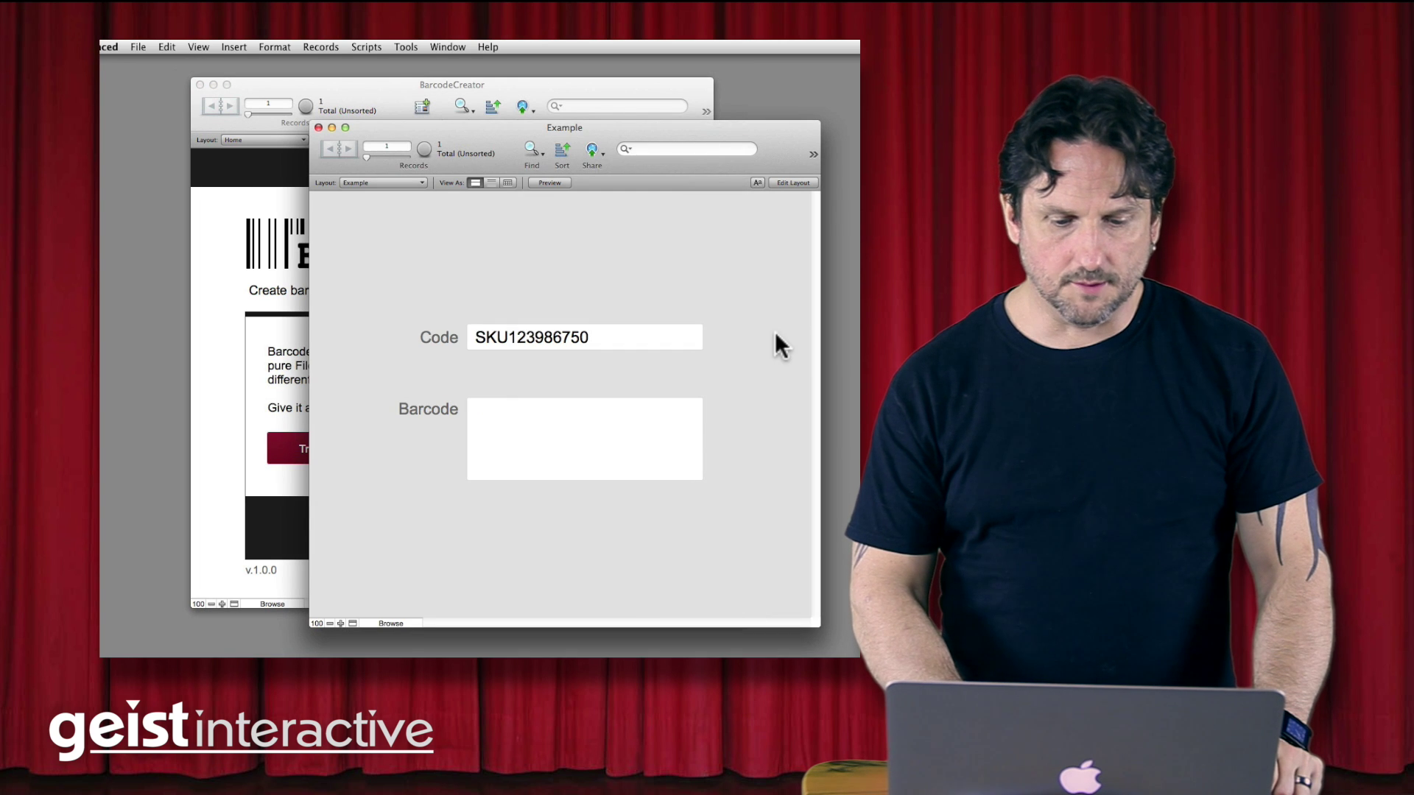
Reposition the Example window and look over its empty Barcode field and script list.
left_click_drag(637, 127, 615, 97)
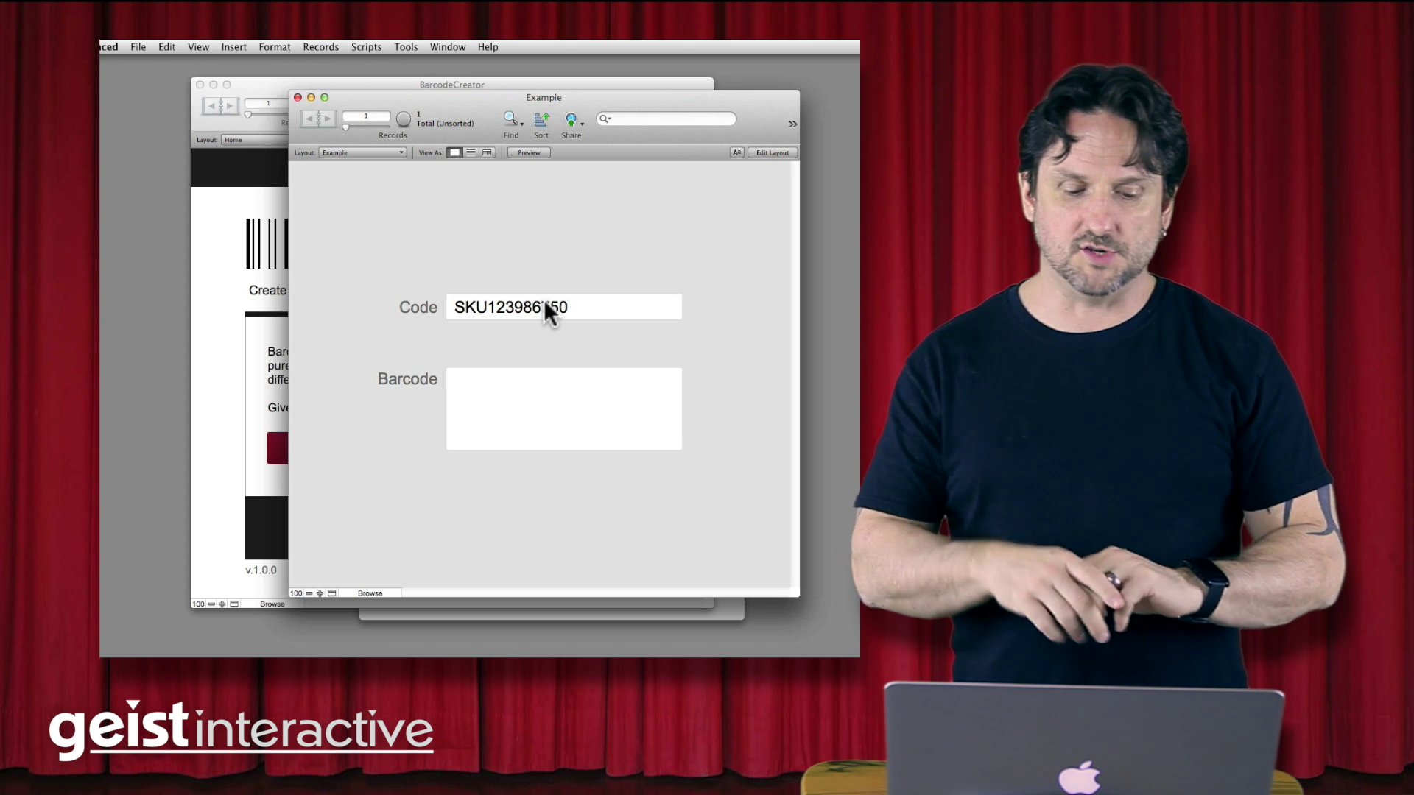
left_click(557, 437)
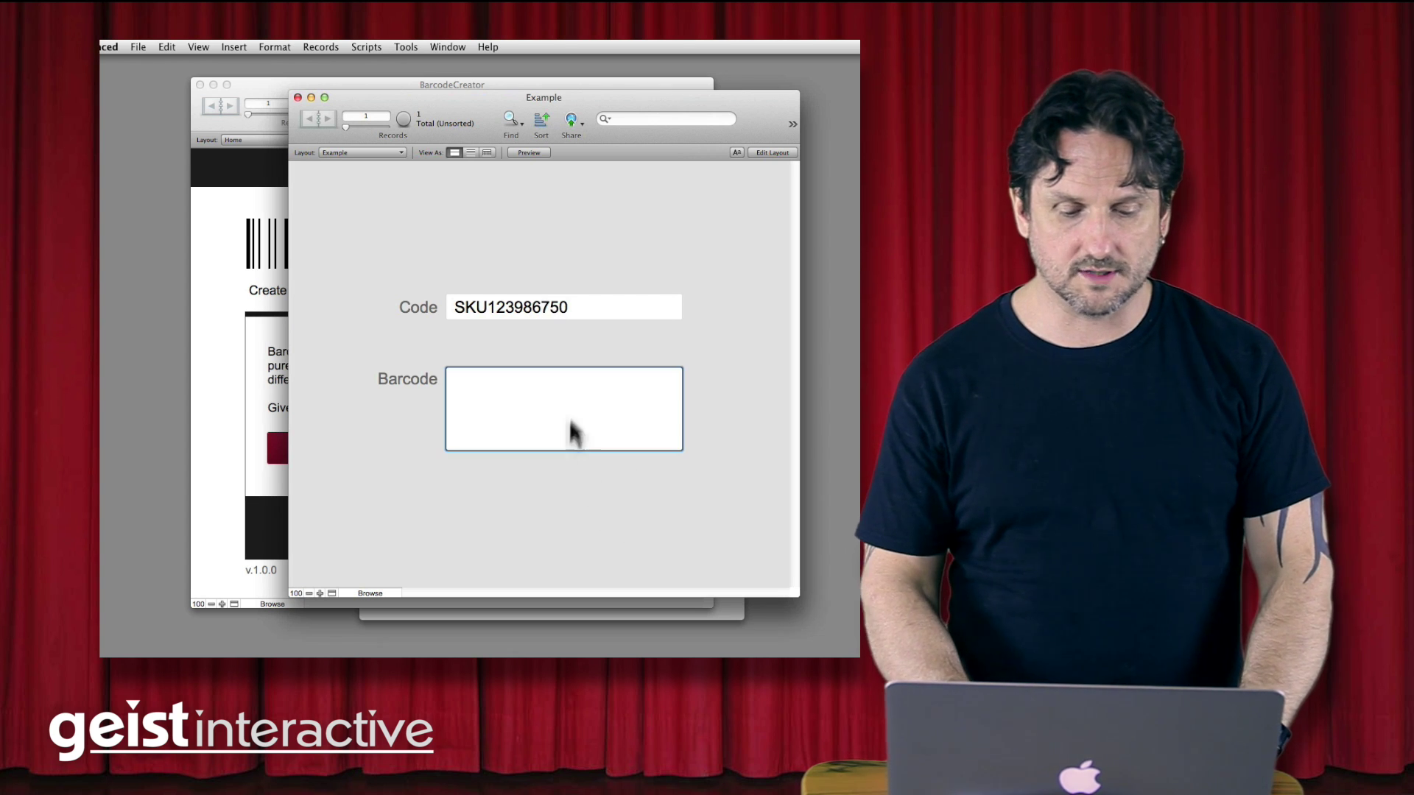
left_click(535, 338)
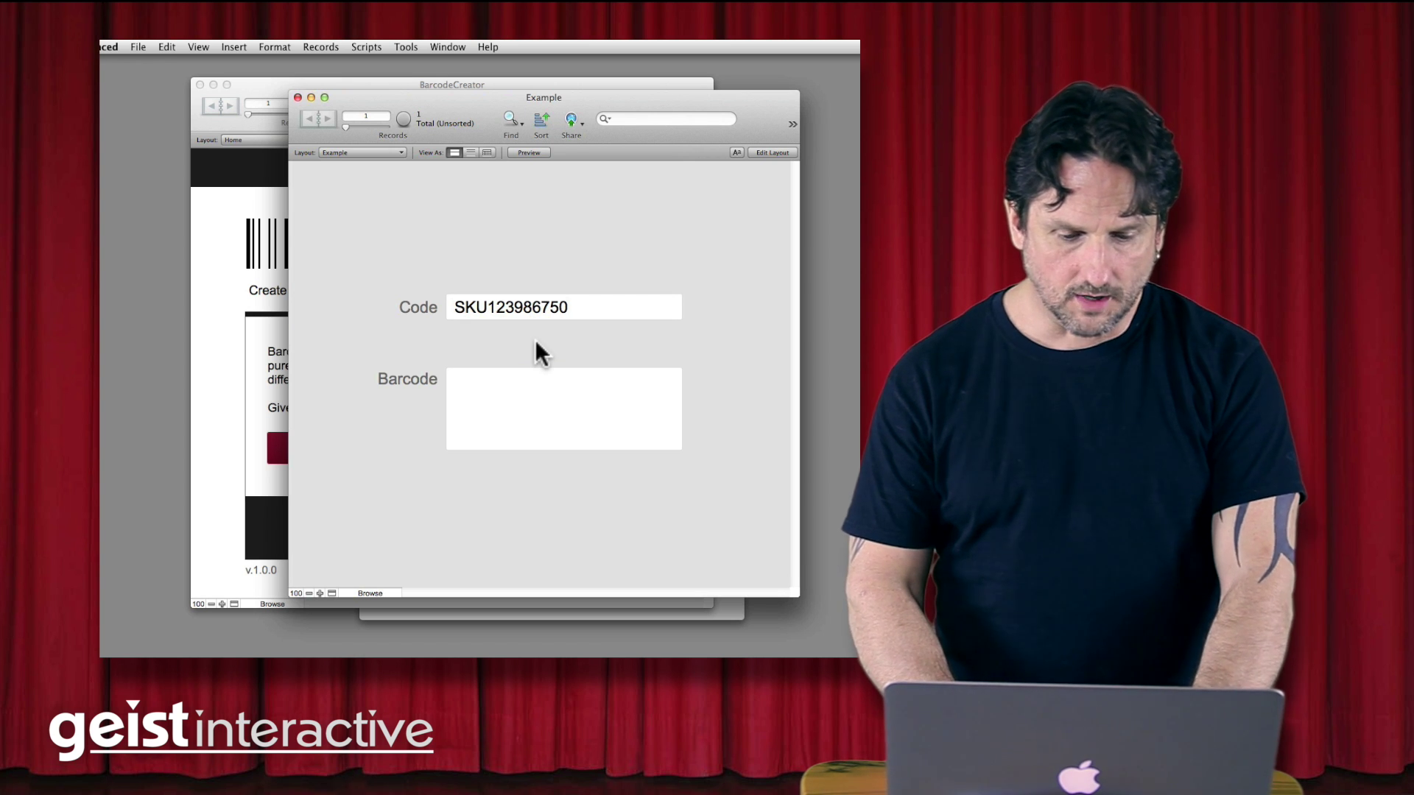
key("super+shift+s")
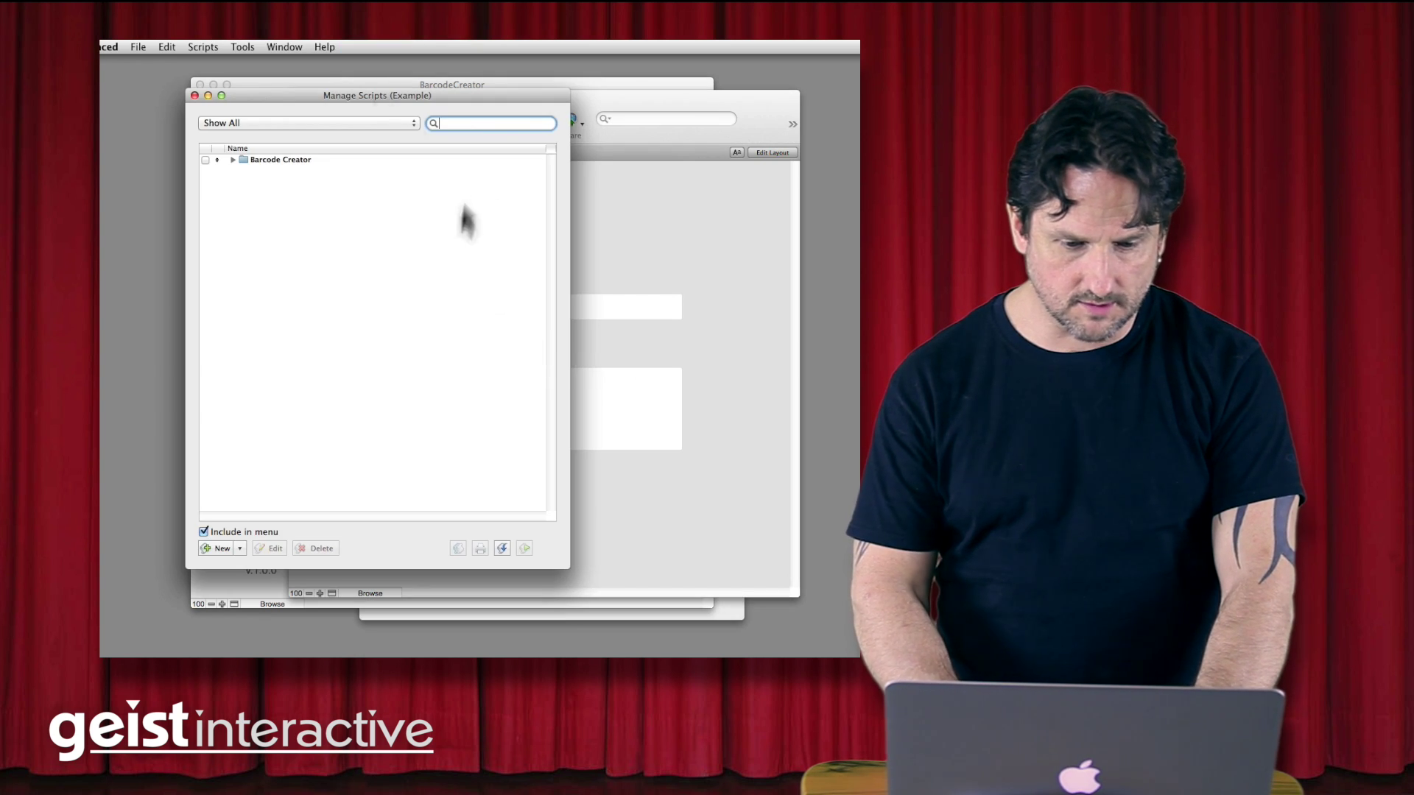
left_click(194, 93)
Copy the Simple Example script from the BarcodeCreator file's scripts.
left_click(266, 92)
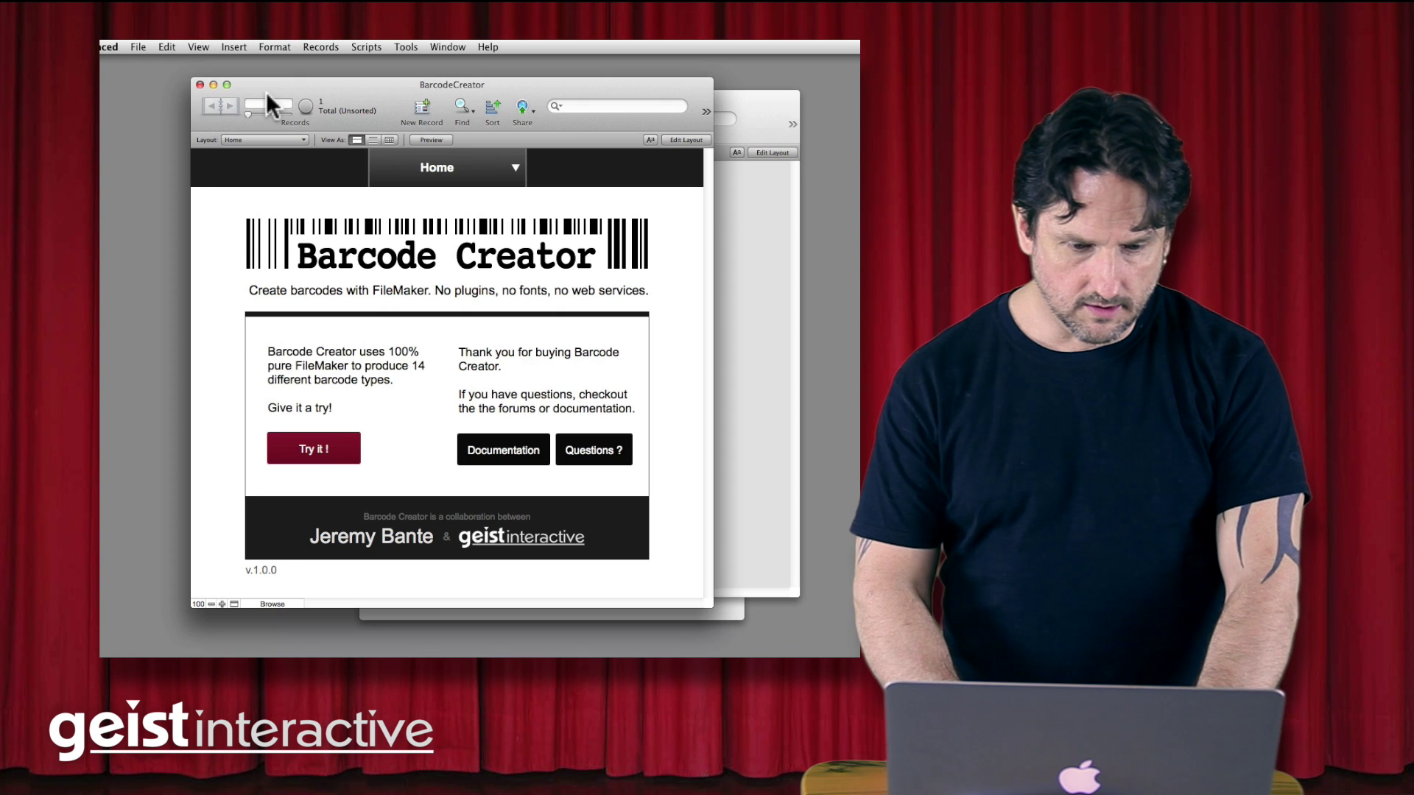
key("super+shift+s")
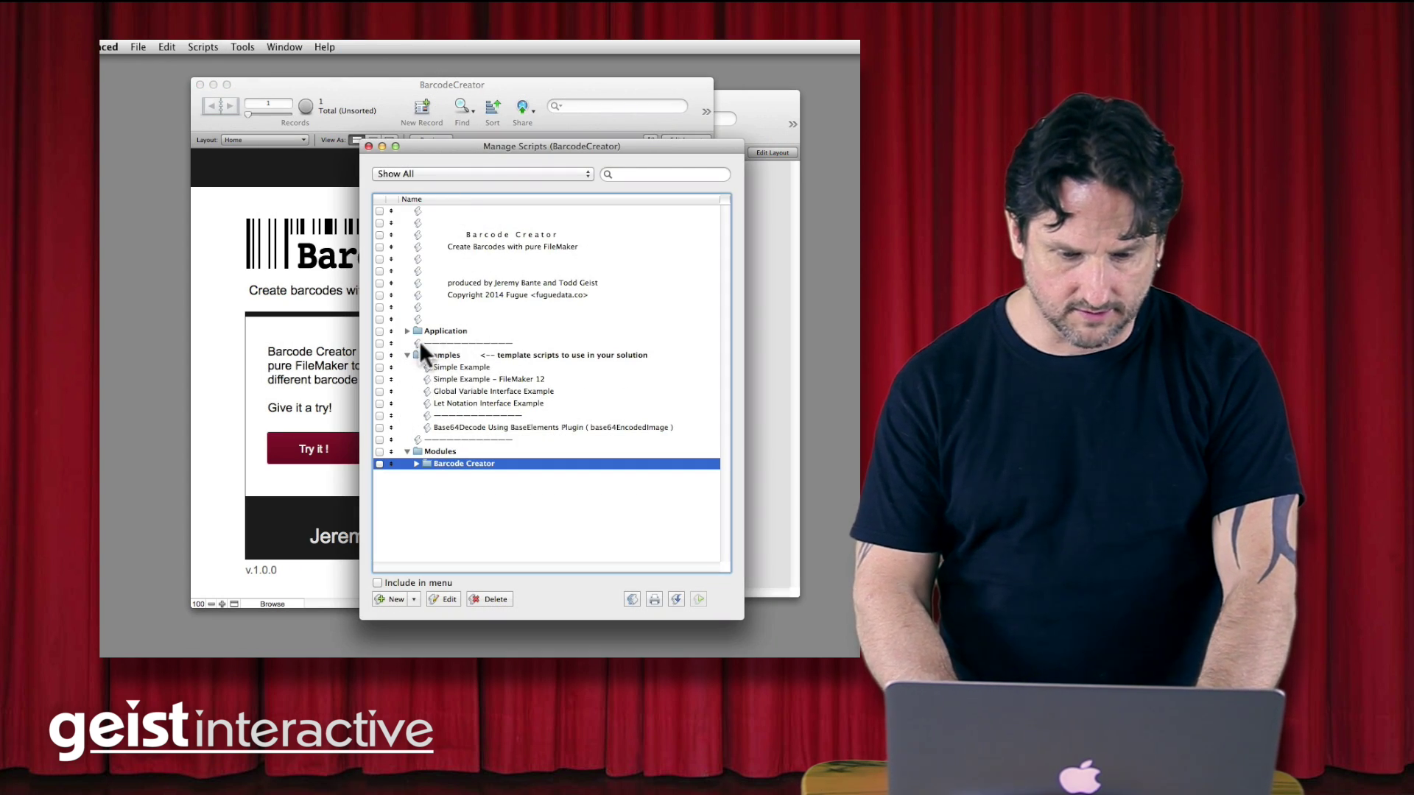
left_click(469, 367)
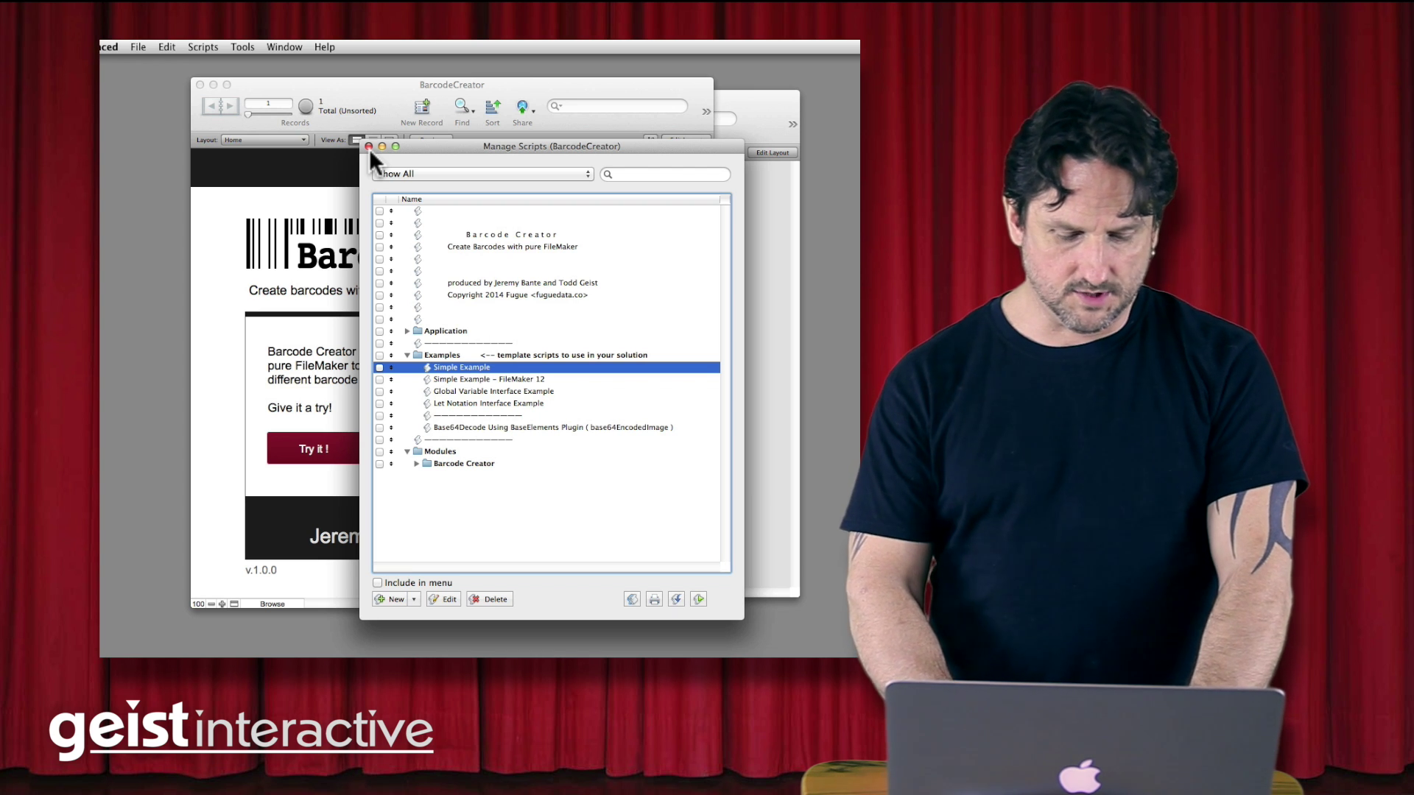
left_click(370, 150)
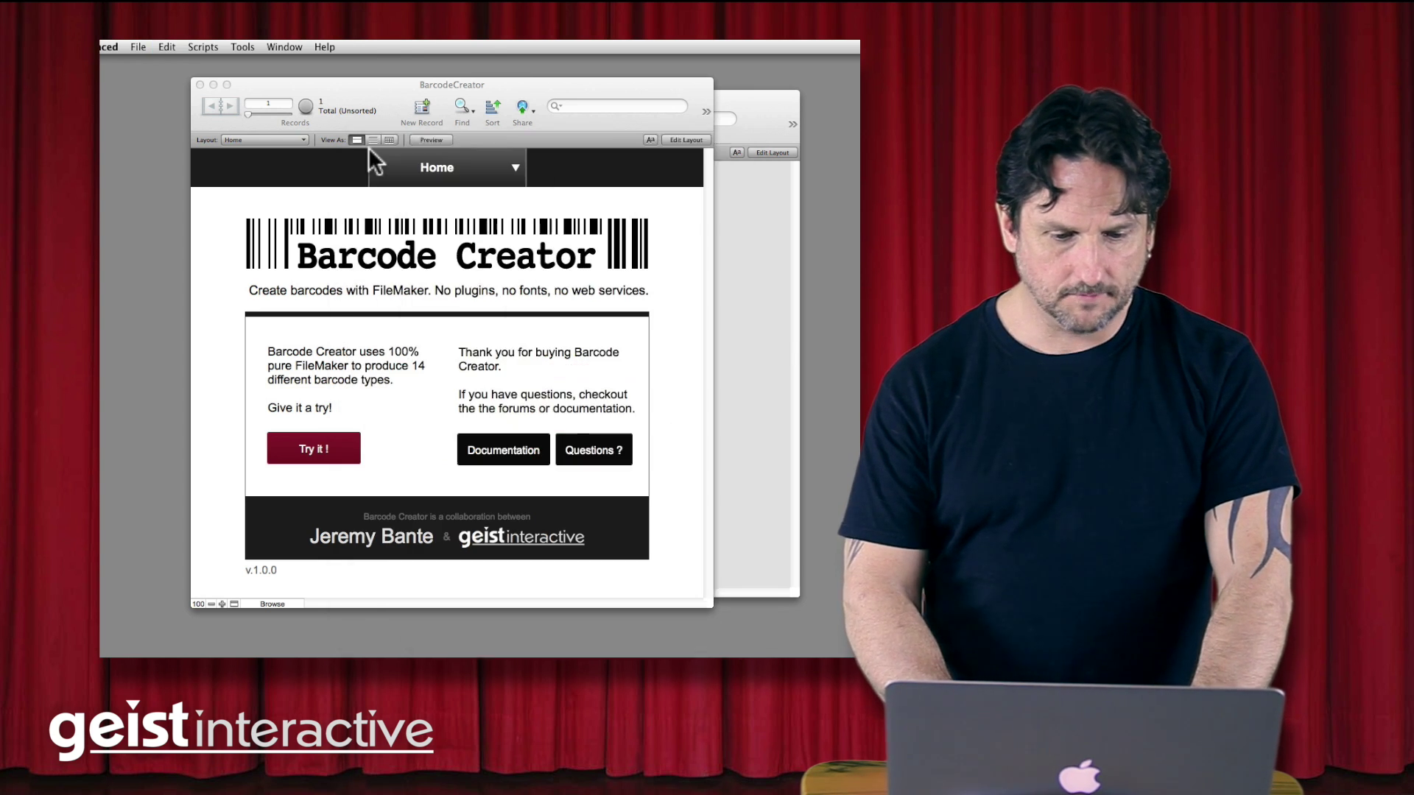
Paste Simple Example into the Example file's scripts and open it for editing.
left_click(732, 280)
key("super+shift+s")
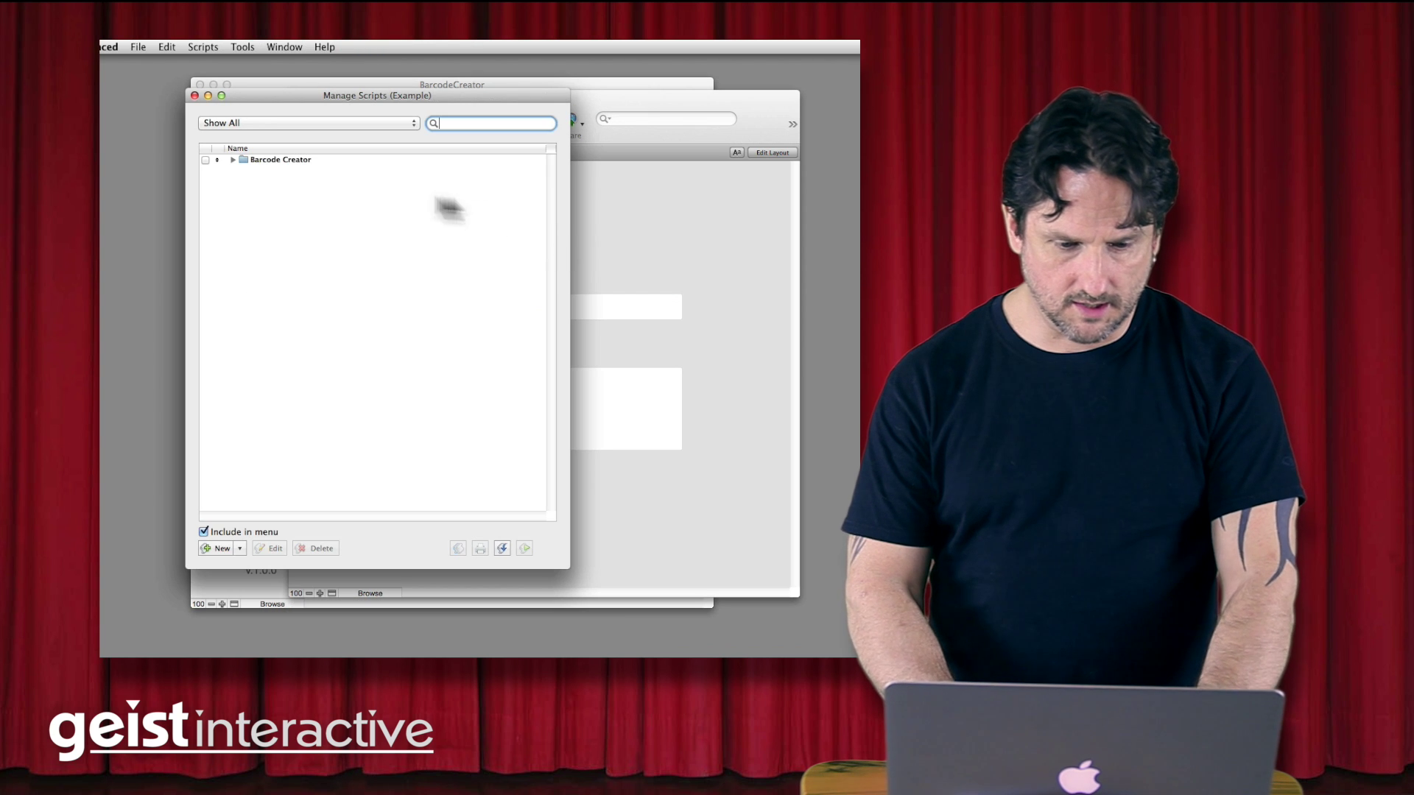
key("super+v")
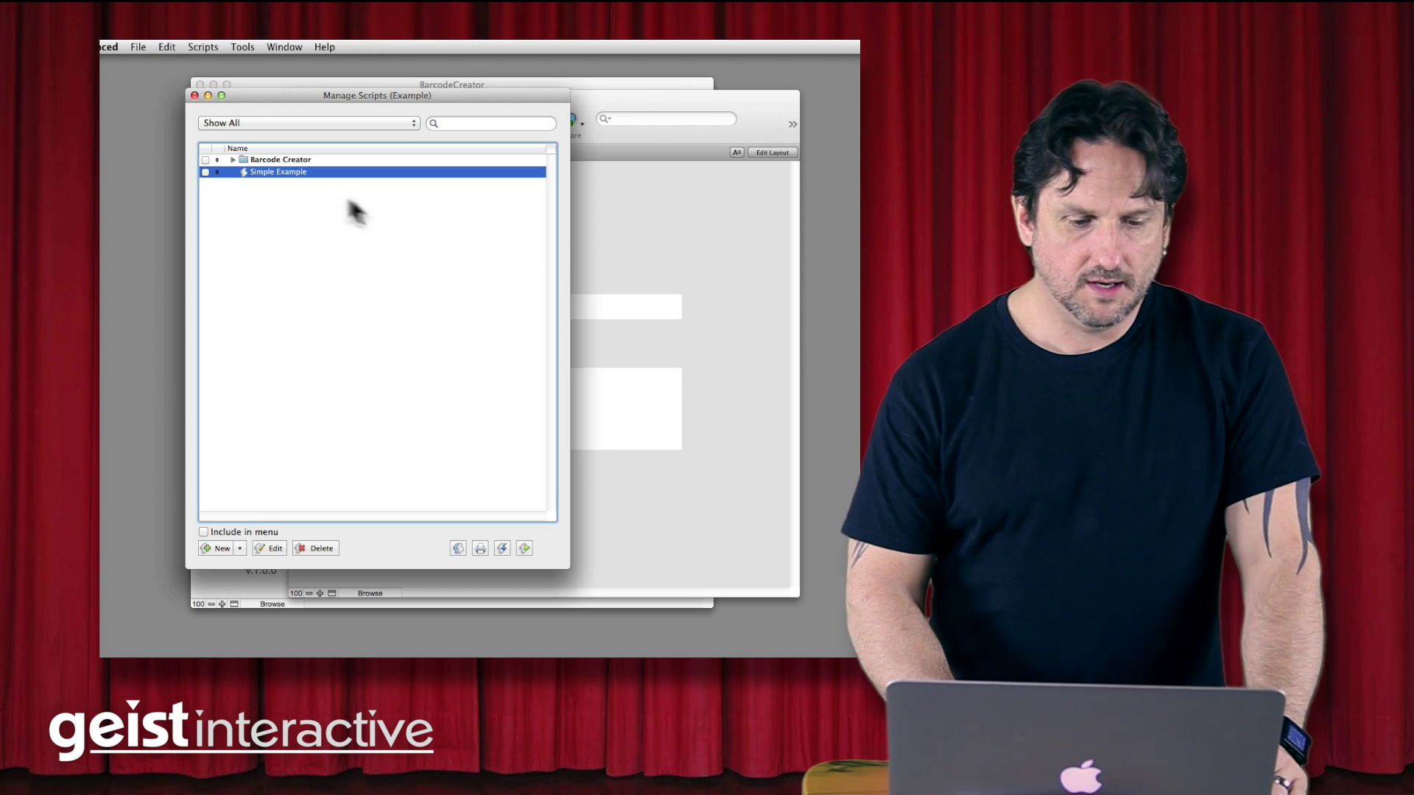
double_click(295, 171)
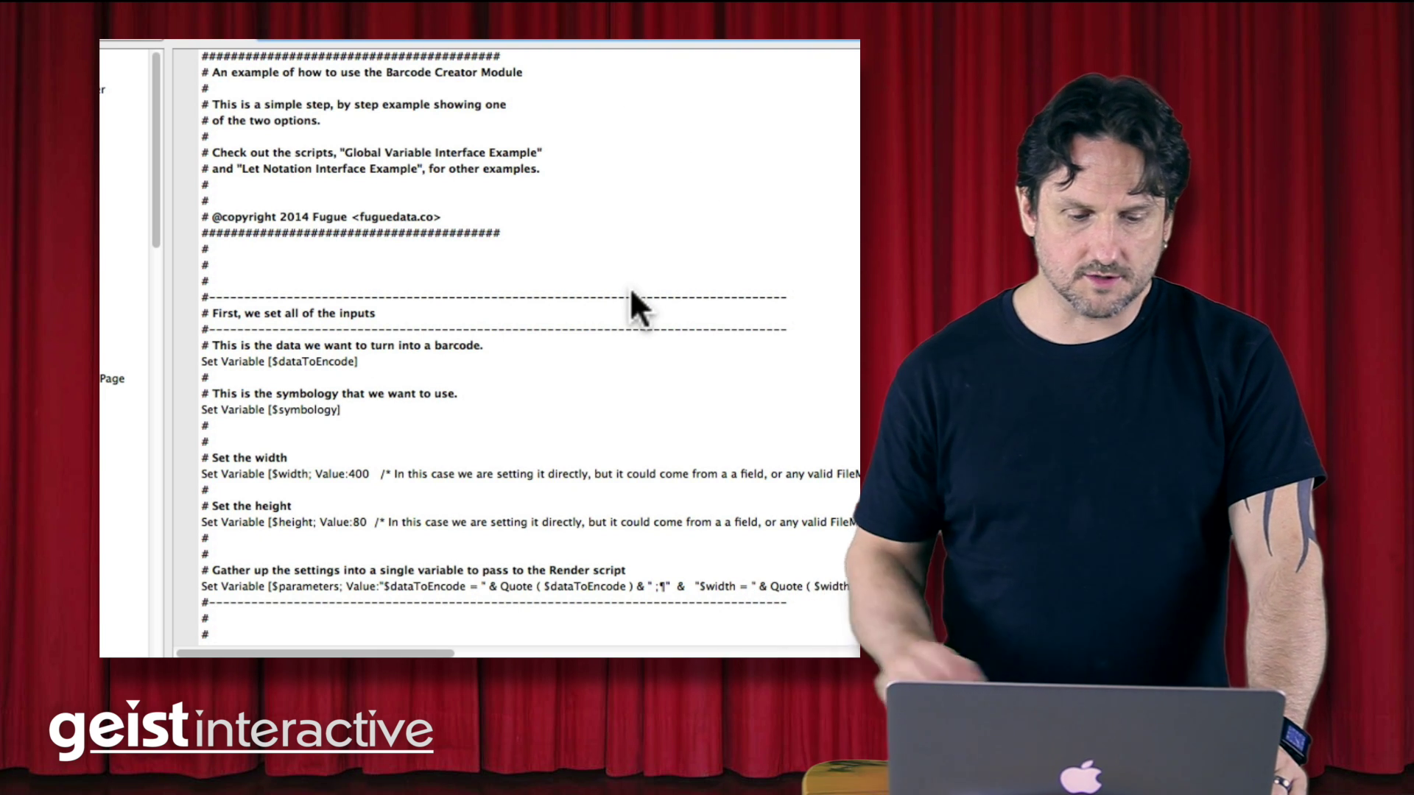
scroll(615, 336, "down", 2)
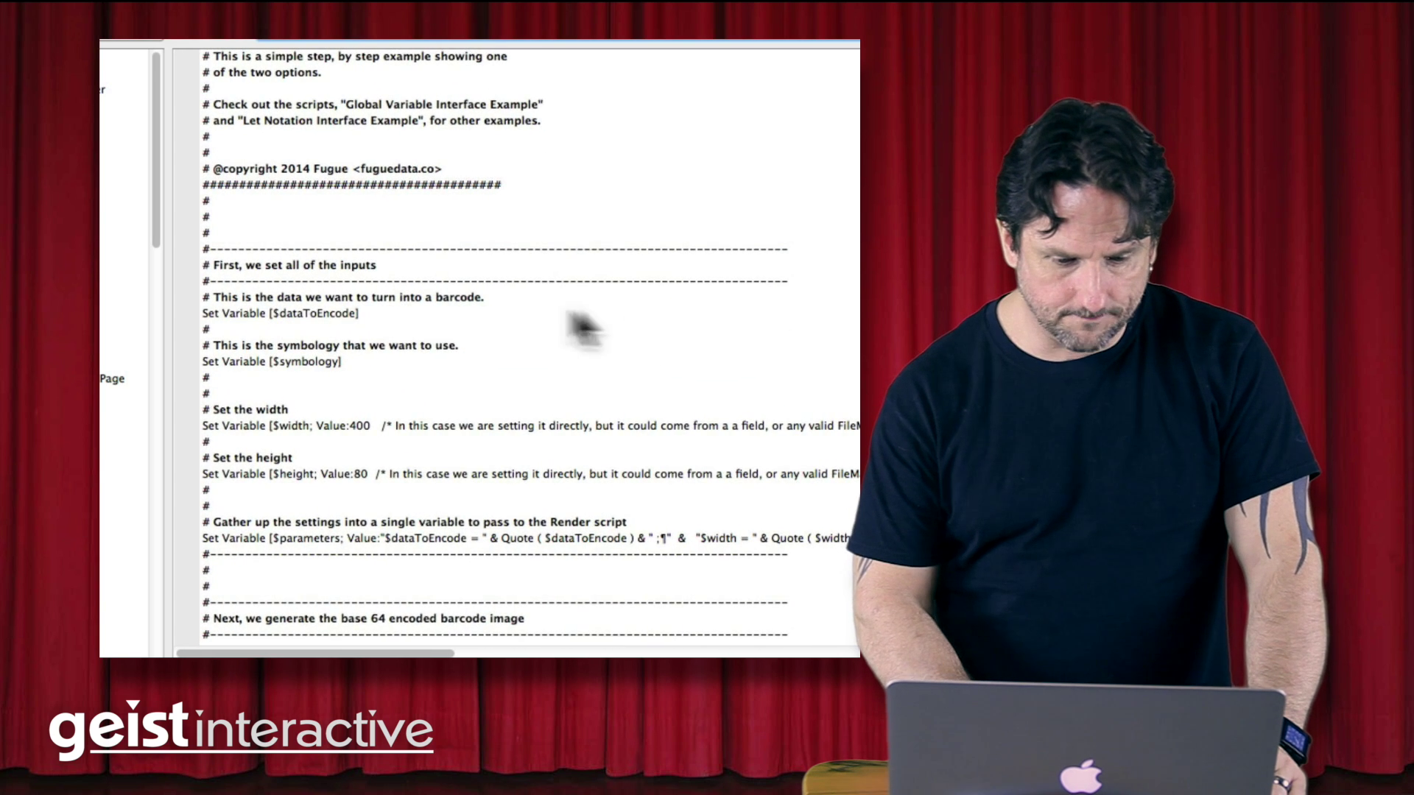
Set the $dataToEncode variable's value to the calculation Example::code.
left_click(349, 313)
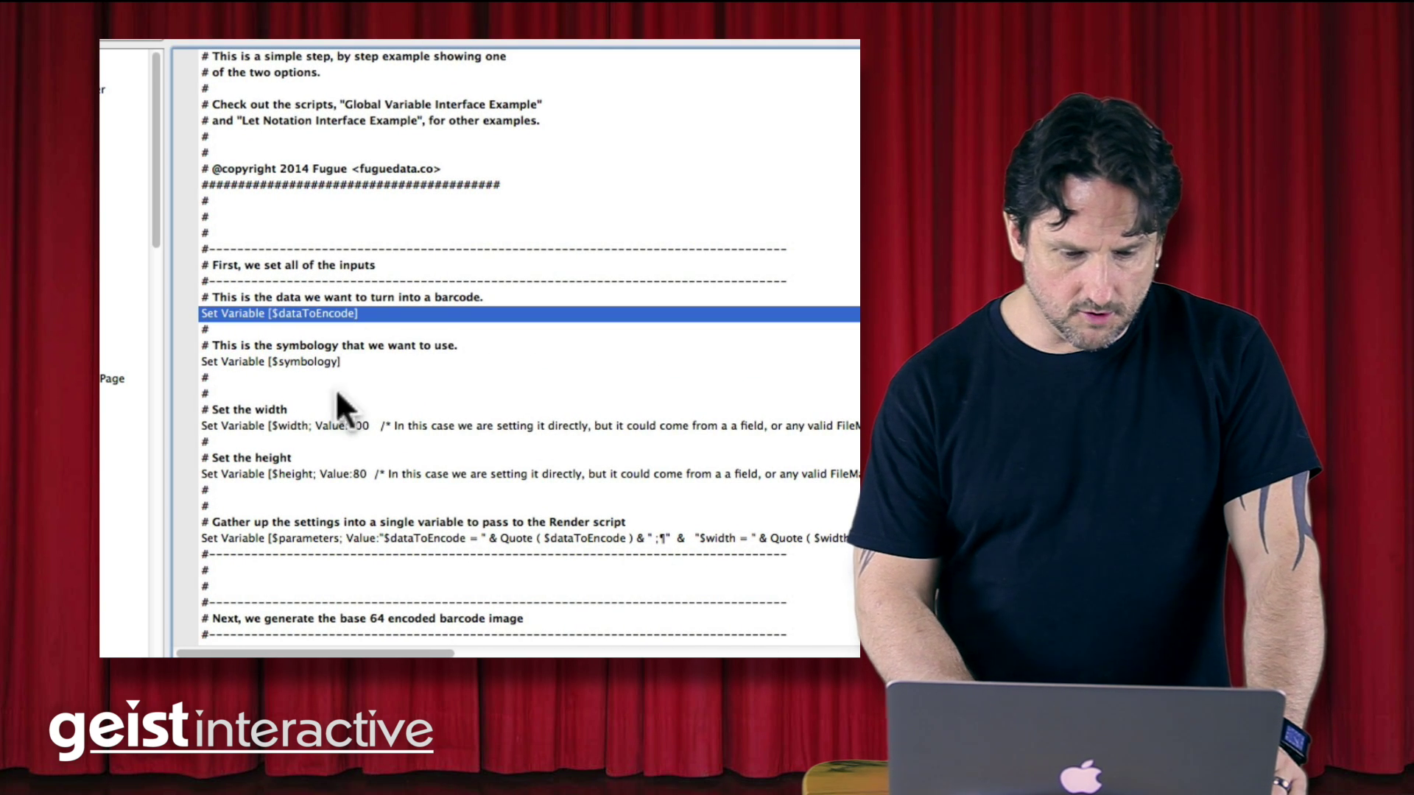
left_click(436, 425)
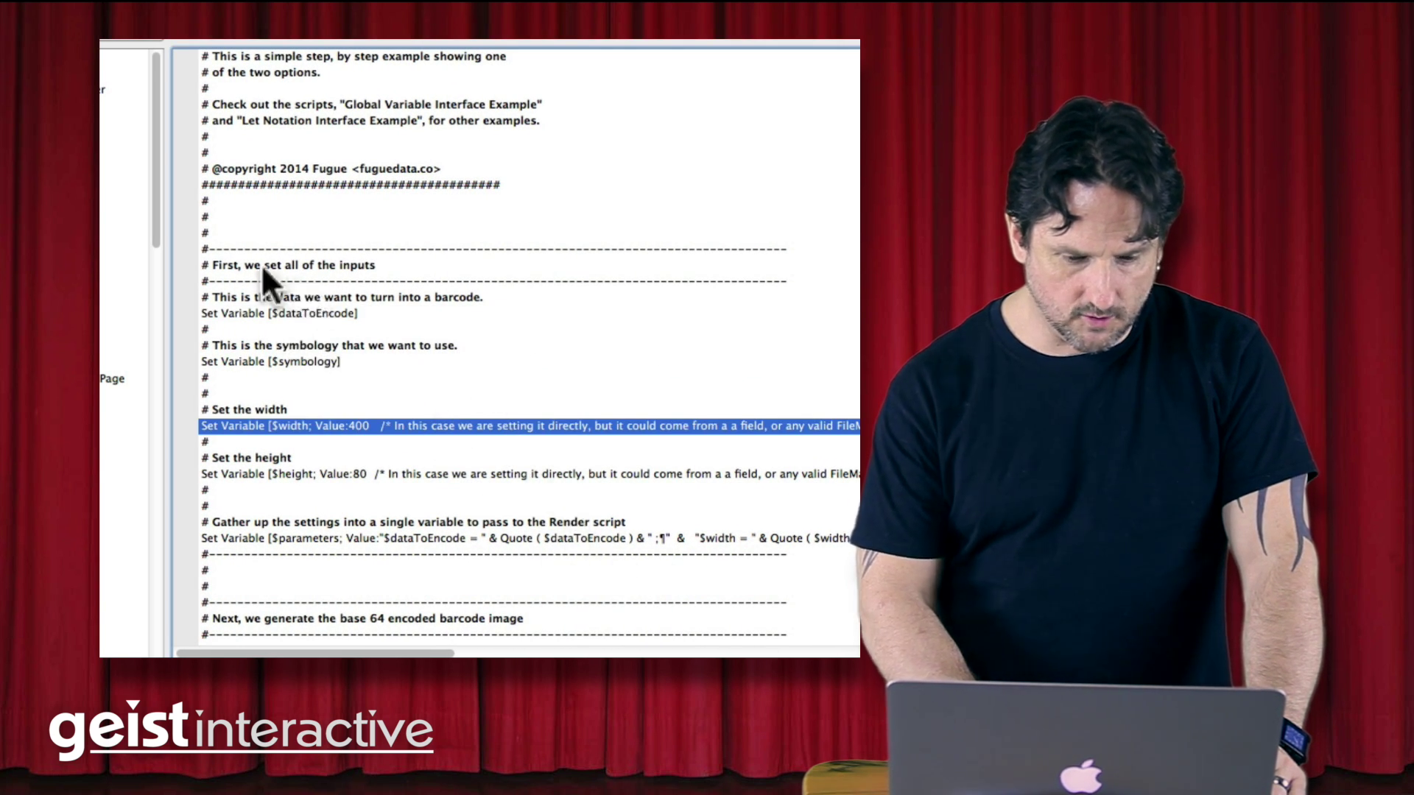
left_click(296, 313)
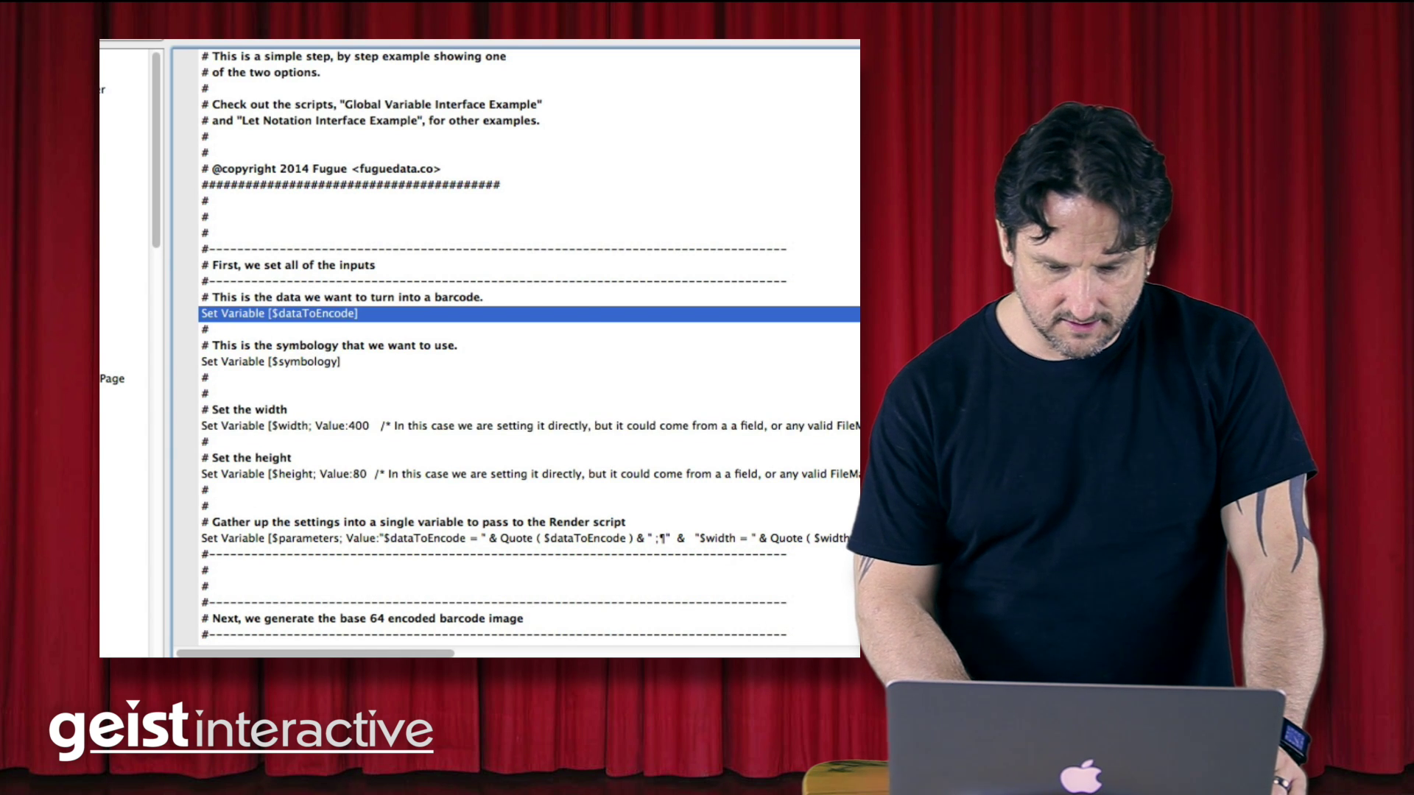
double_click(296, 313)
left_click(509, 364)
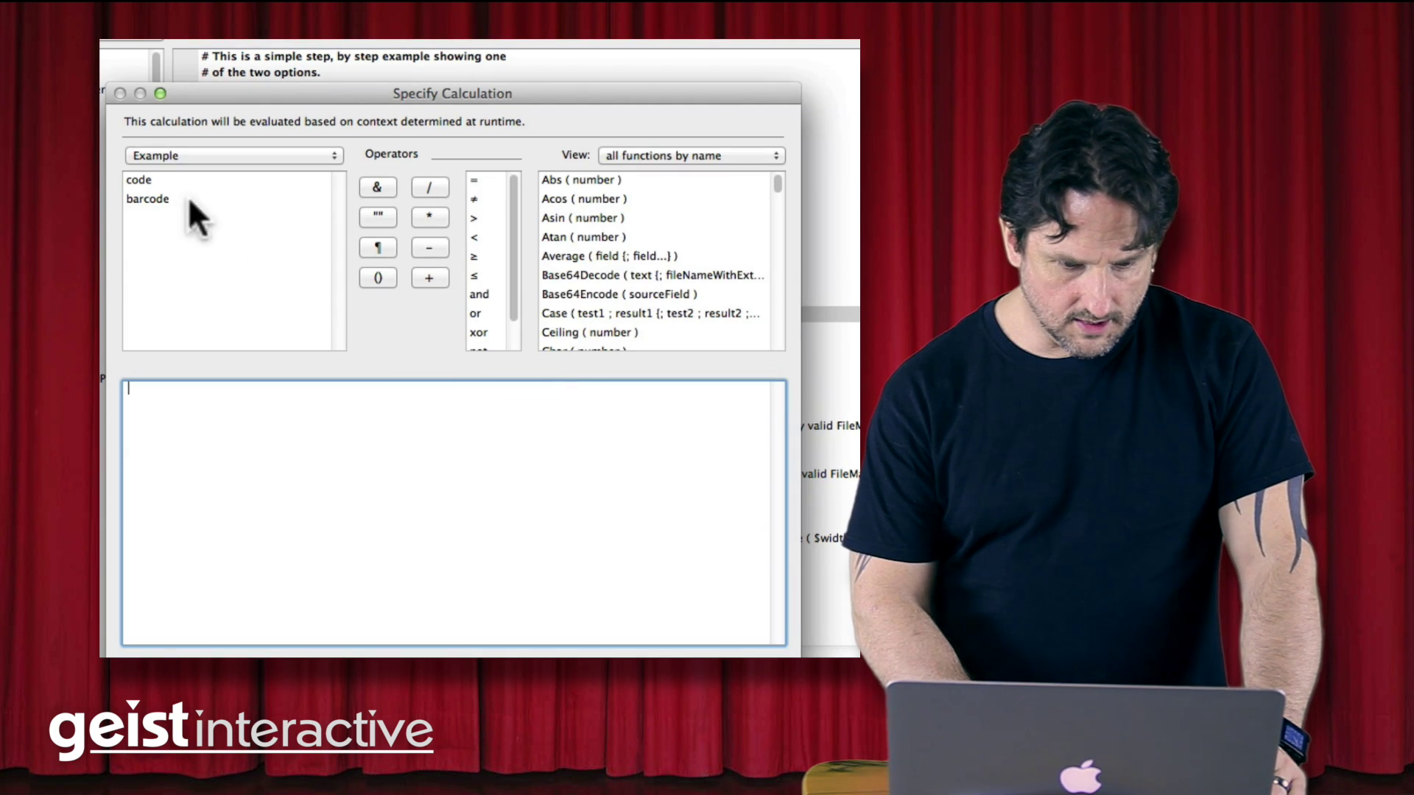
left_click(157, 177)
double_click(156, 177)
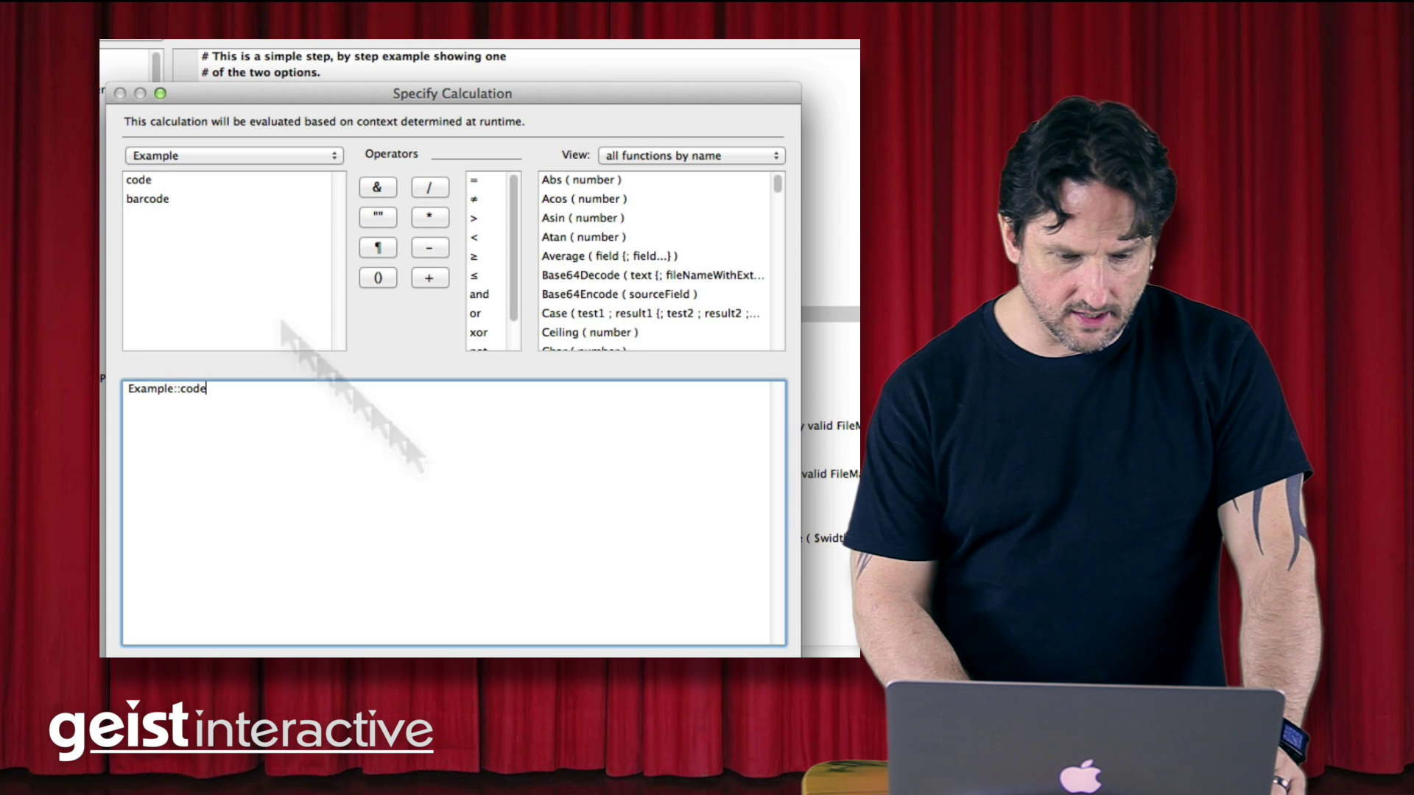
left_click(707, 651)
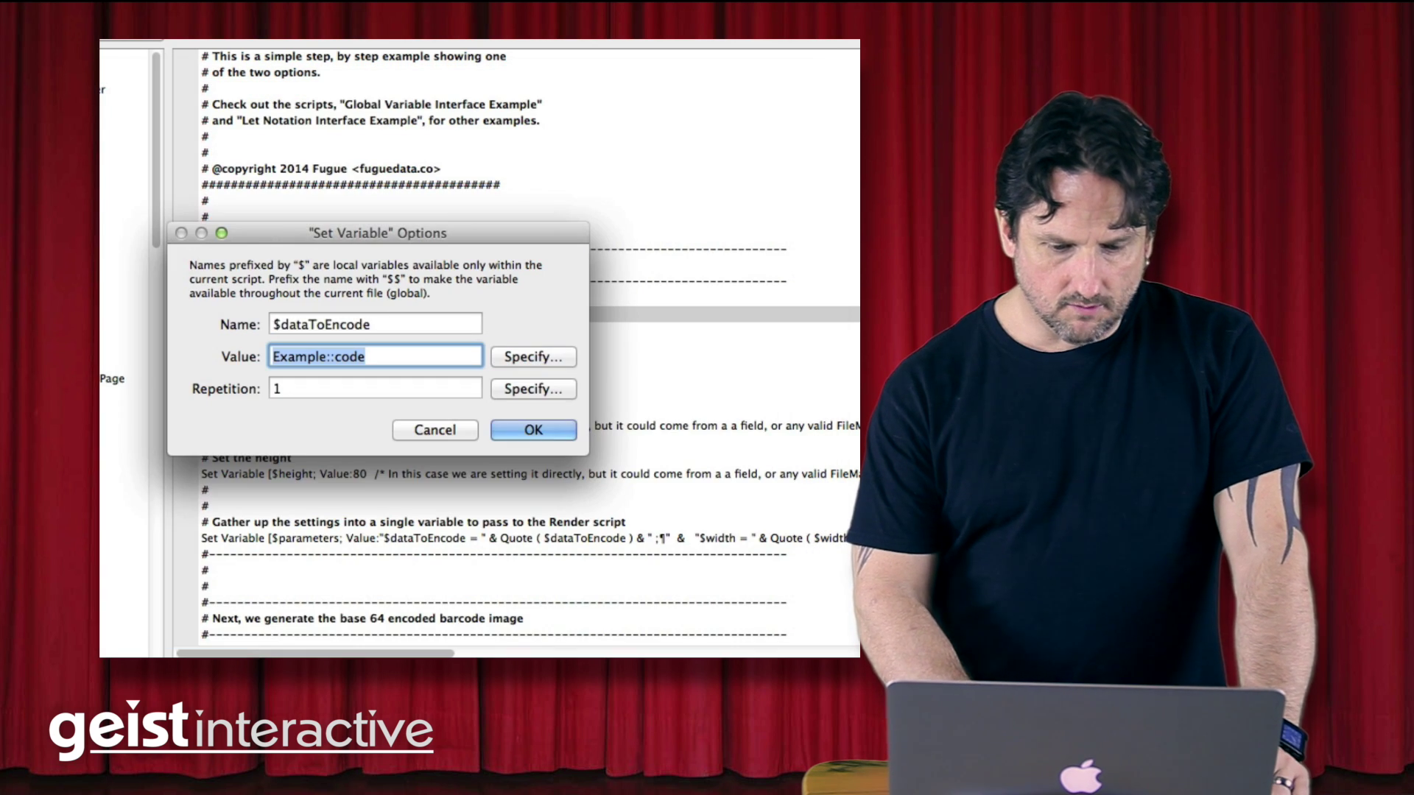
left_click(521, 426)
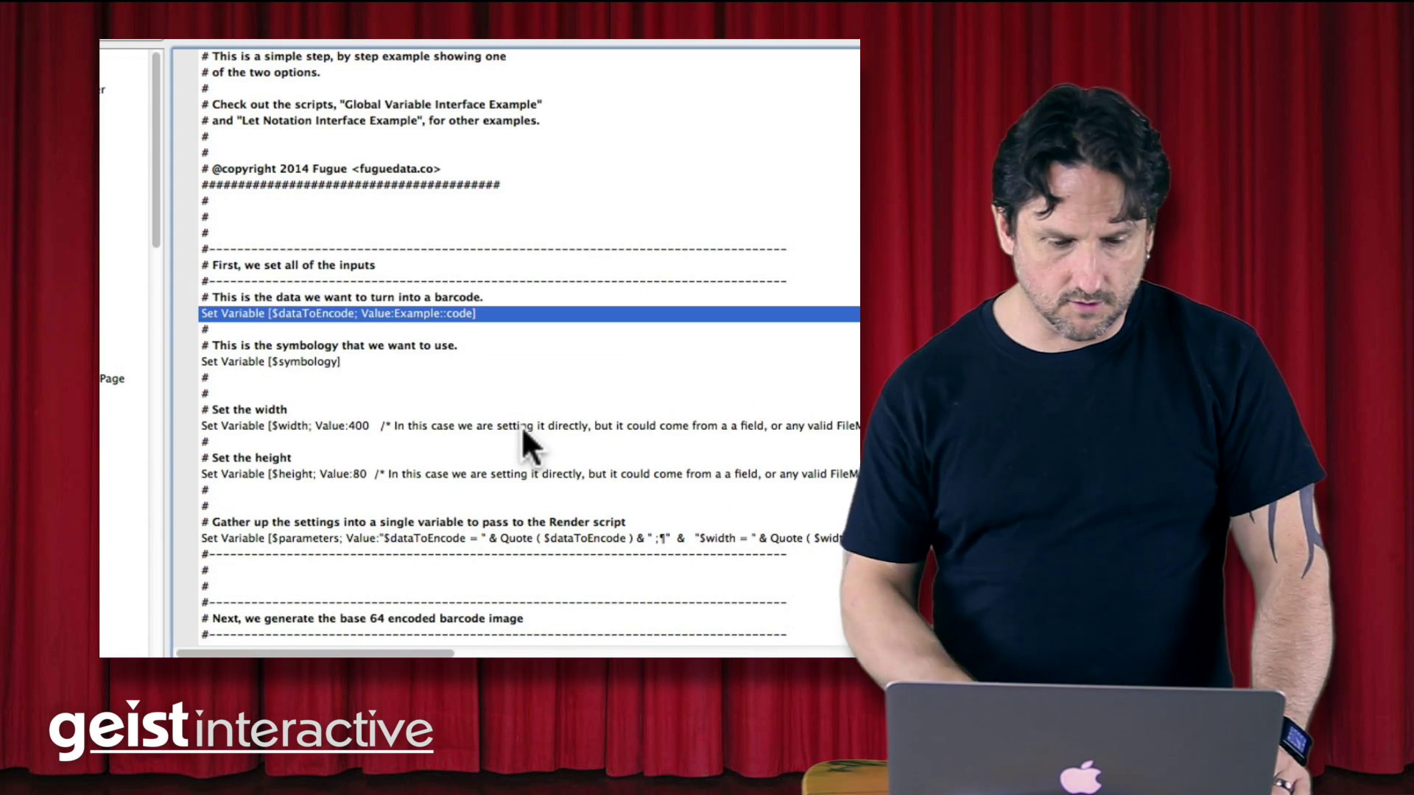
Set the $symbology variable's value to "code 39".
left_click(350, 361)
double_click(350, 361)
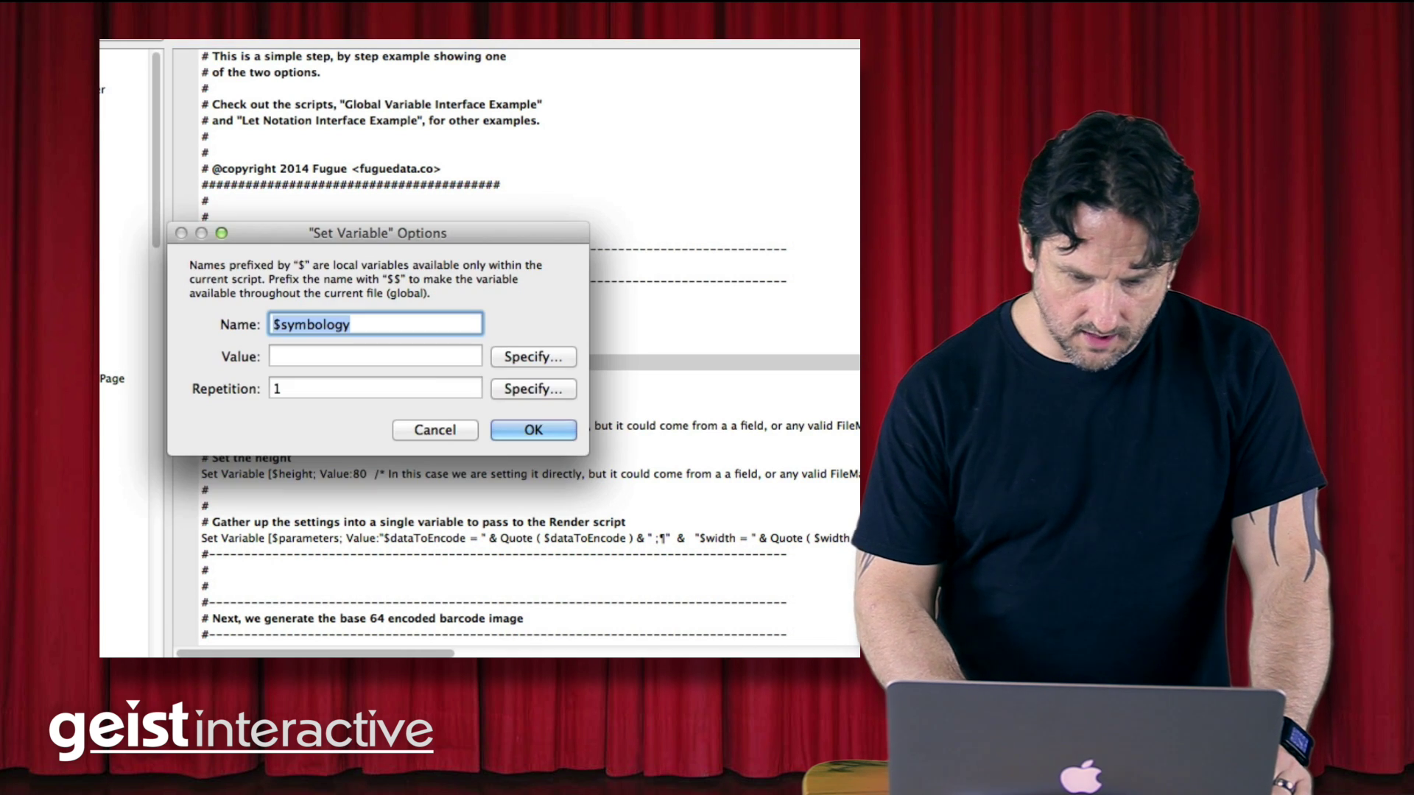
left_click(391, 354)
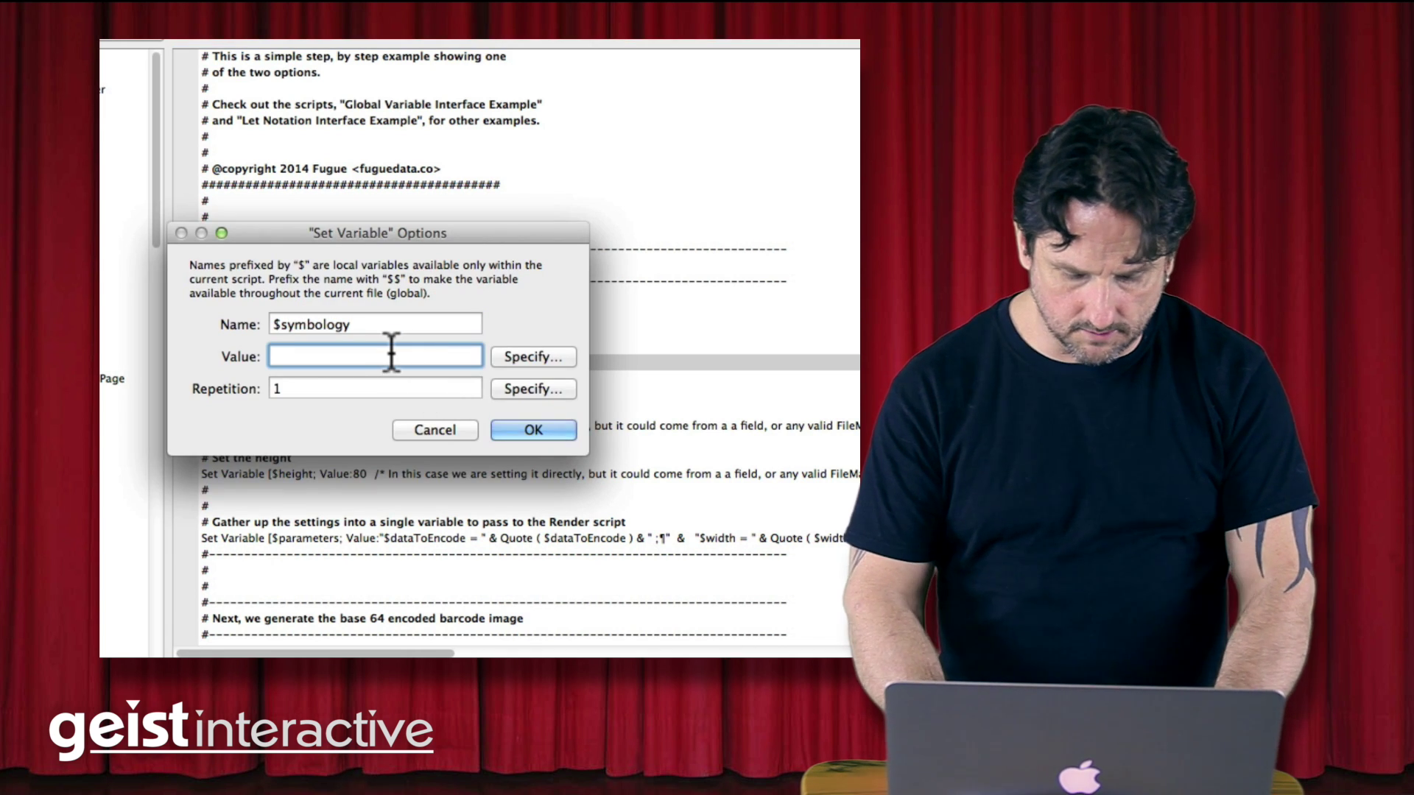
type("\"code")
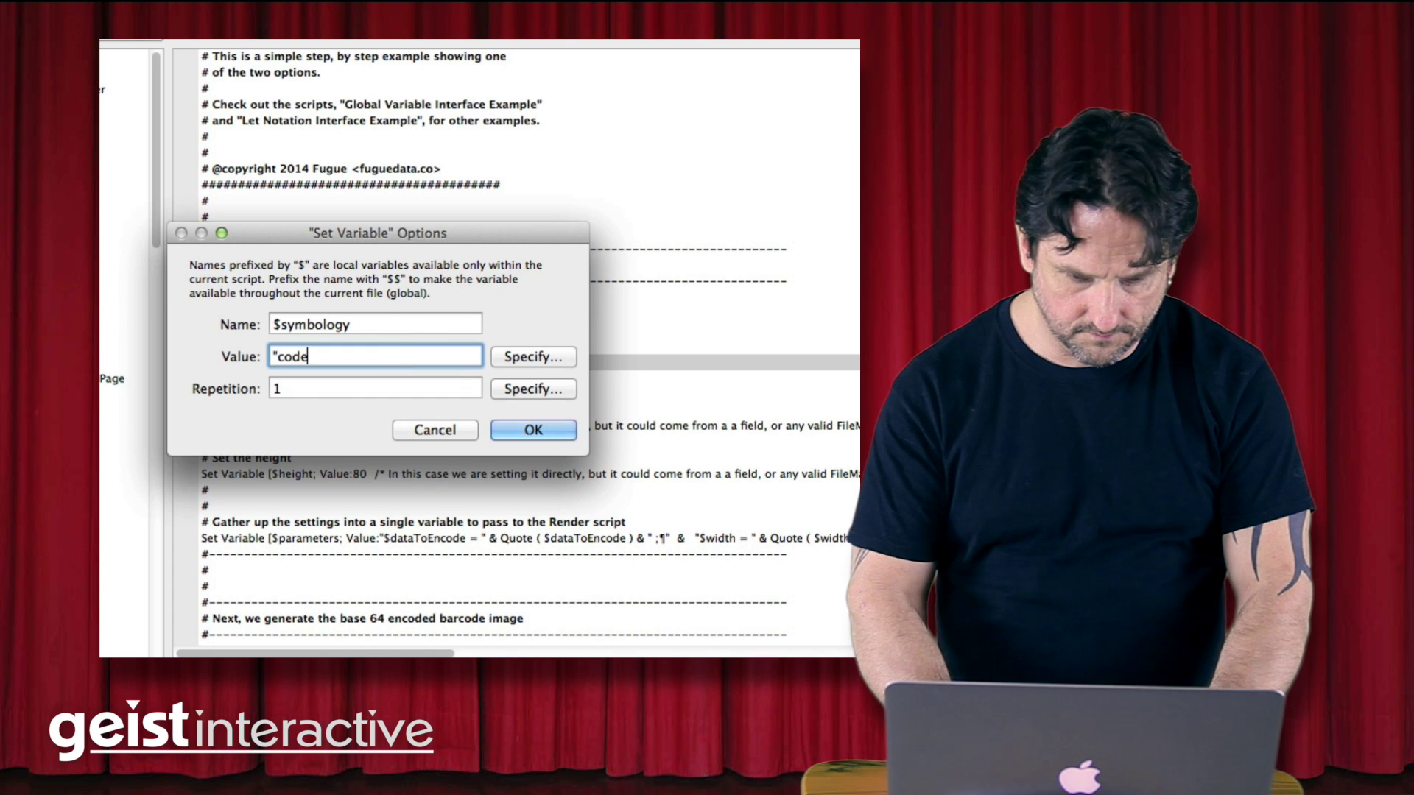
type(" 39")
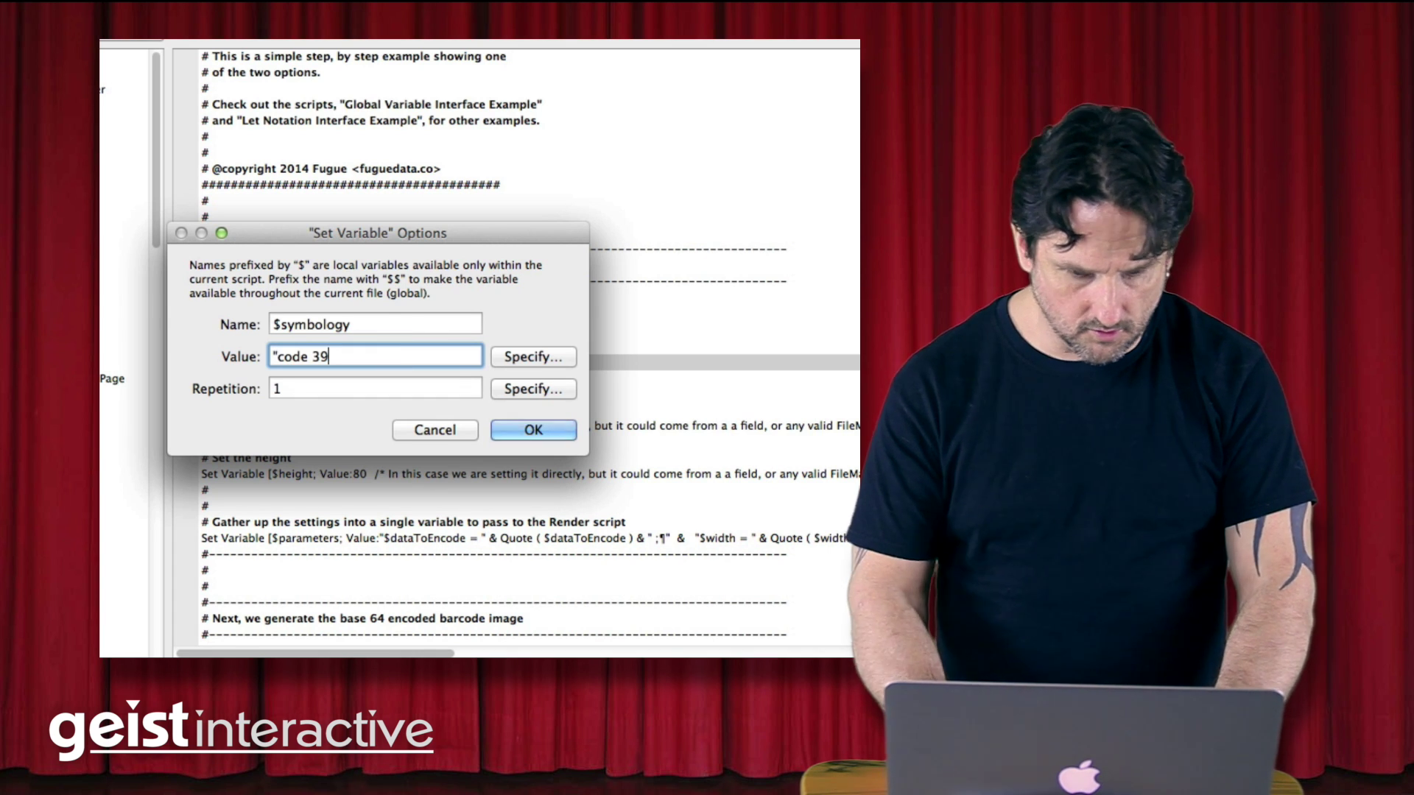
type("\"")
left_click(562, 429)
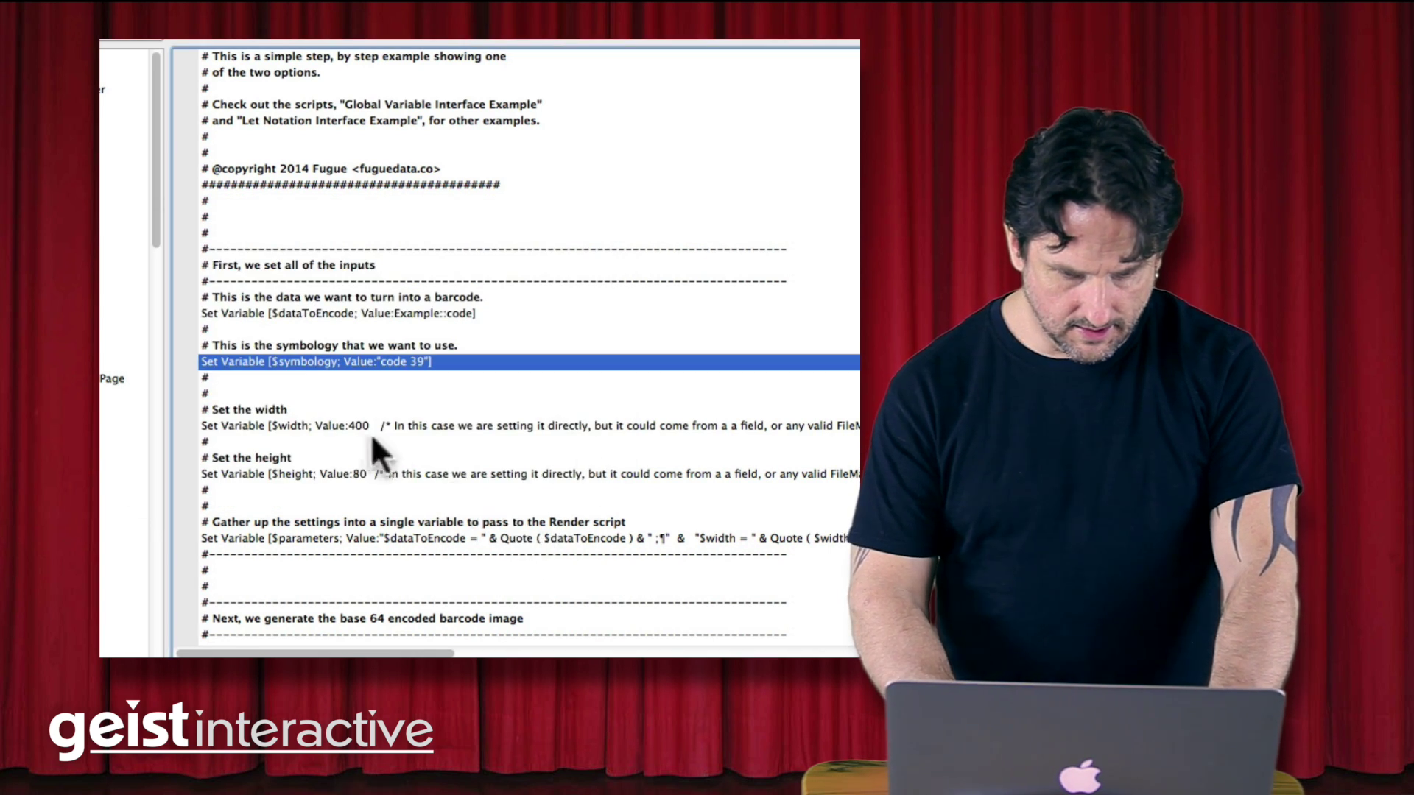
Set the $width variable to 300 and $height to 100.
double_click(353, 424)
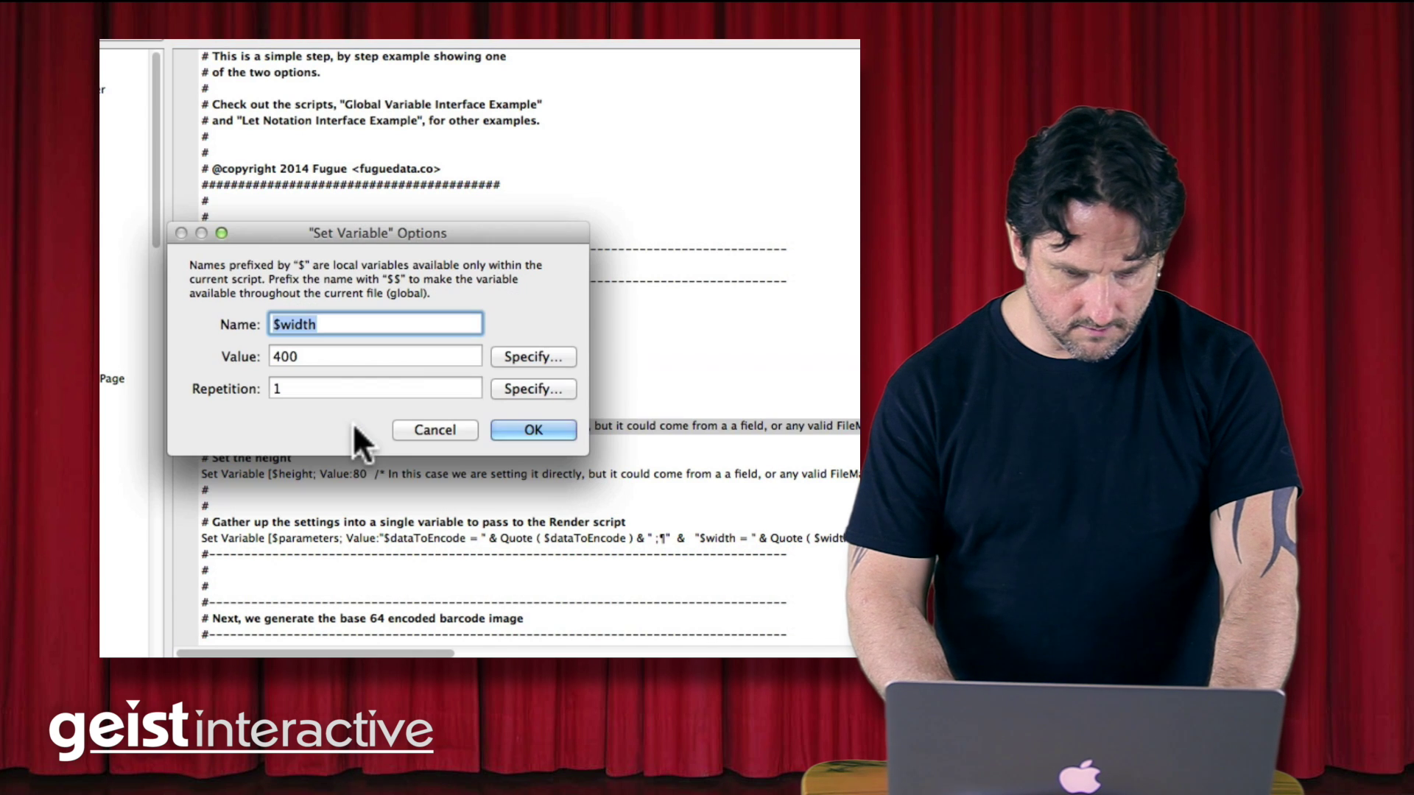
double_click(318, 356)
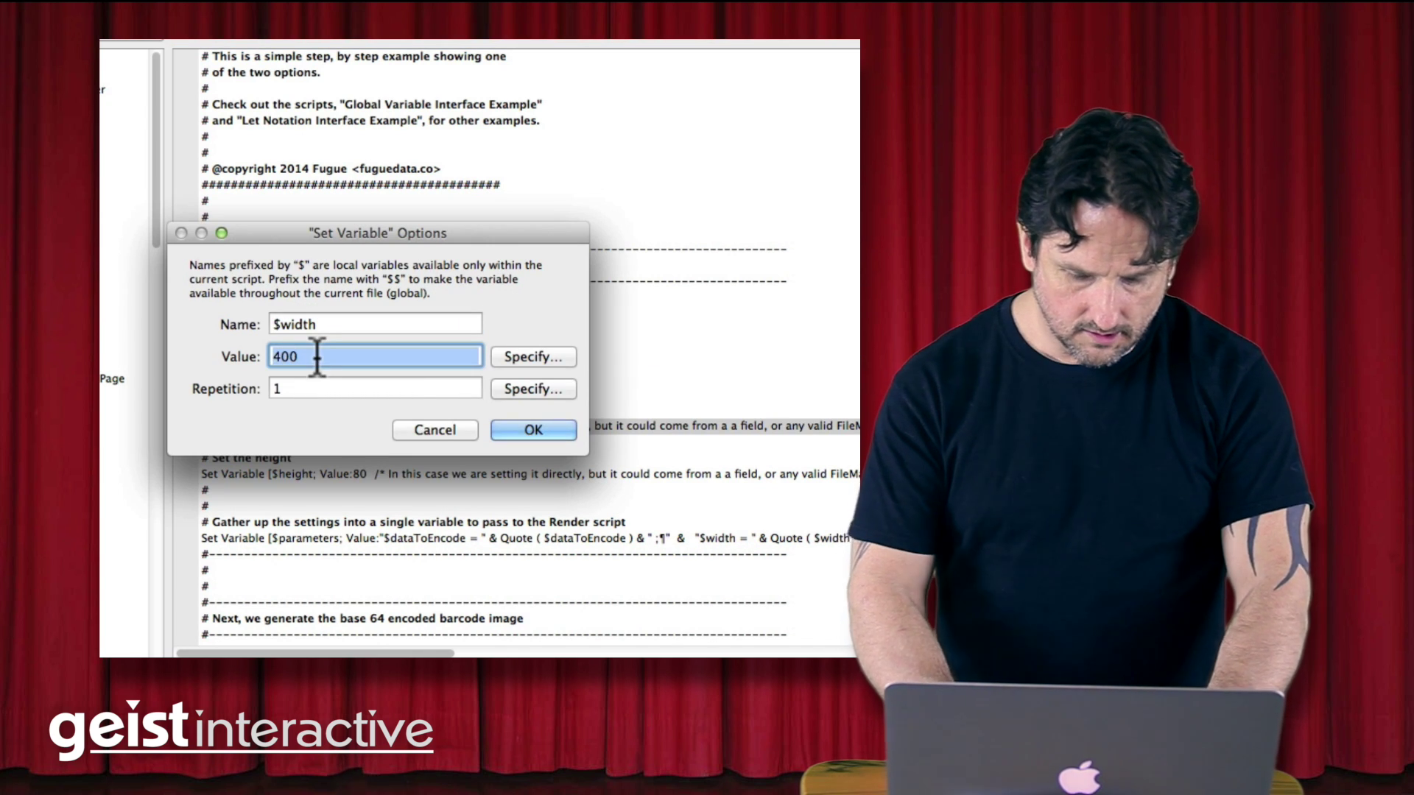
type("300")
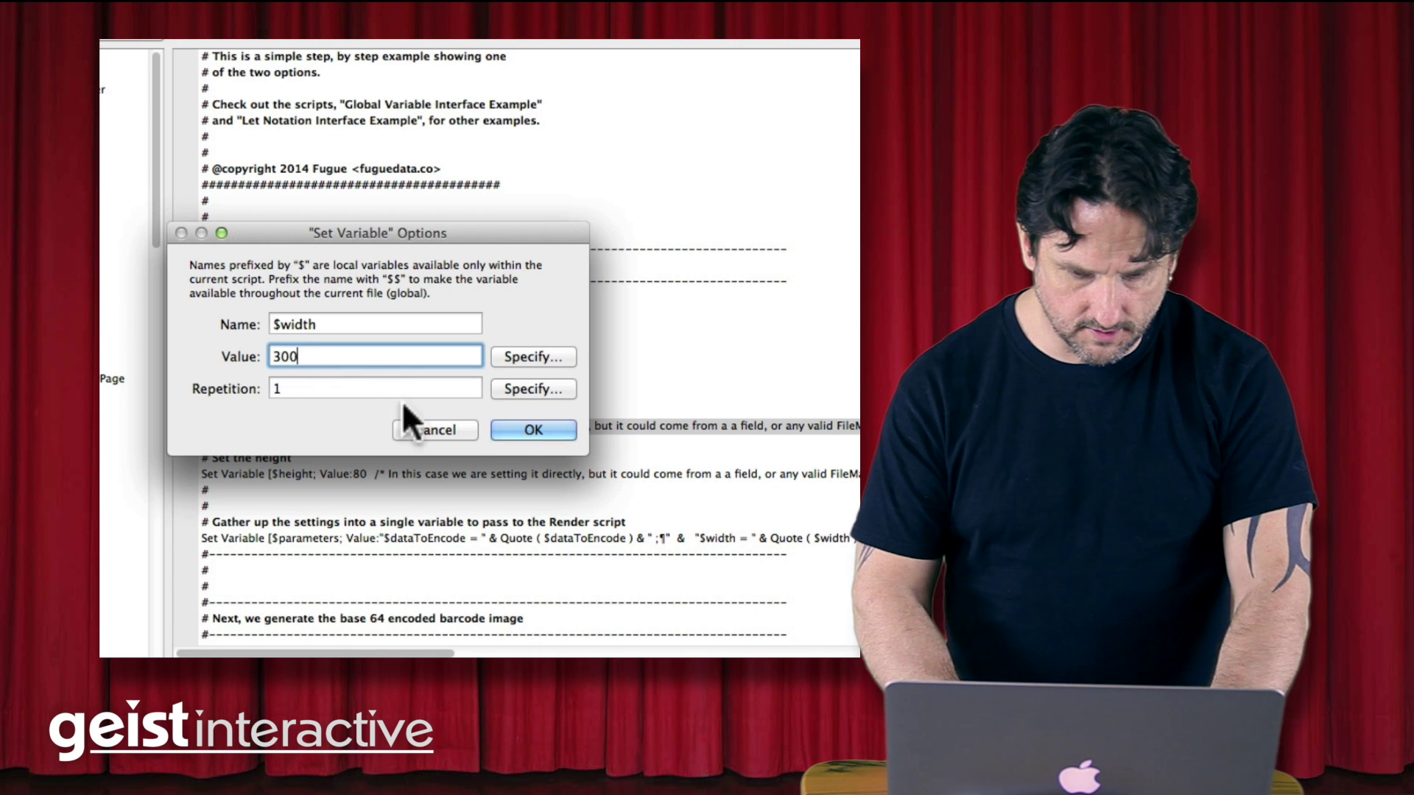
left_click(505, 423)
double_click(350, 472)
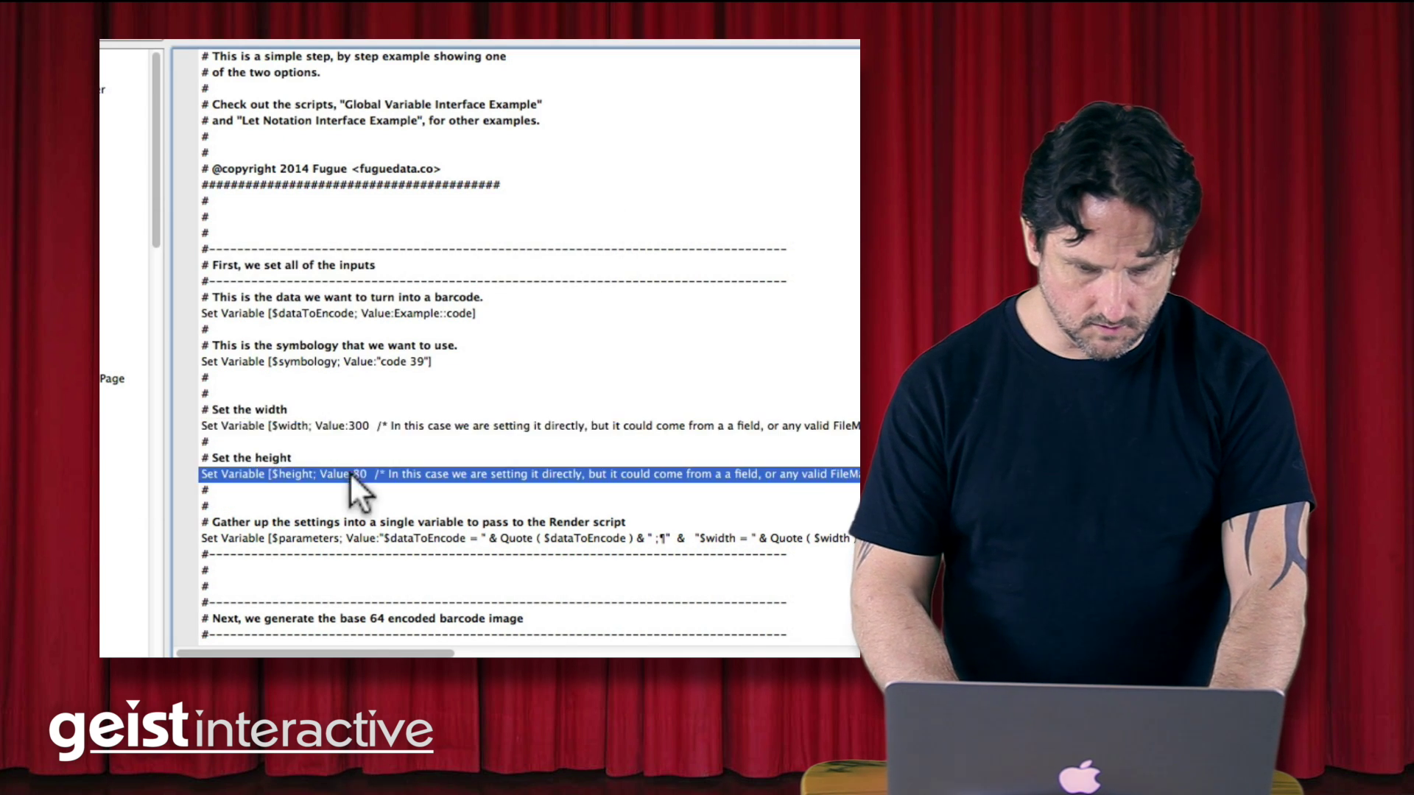
double_click(313, 353)
type("100")
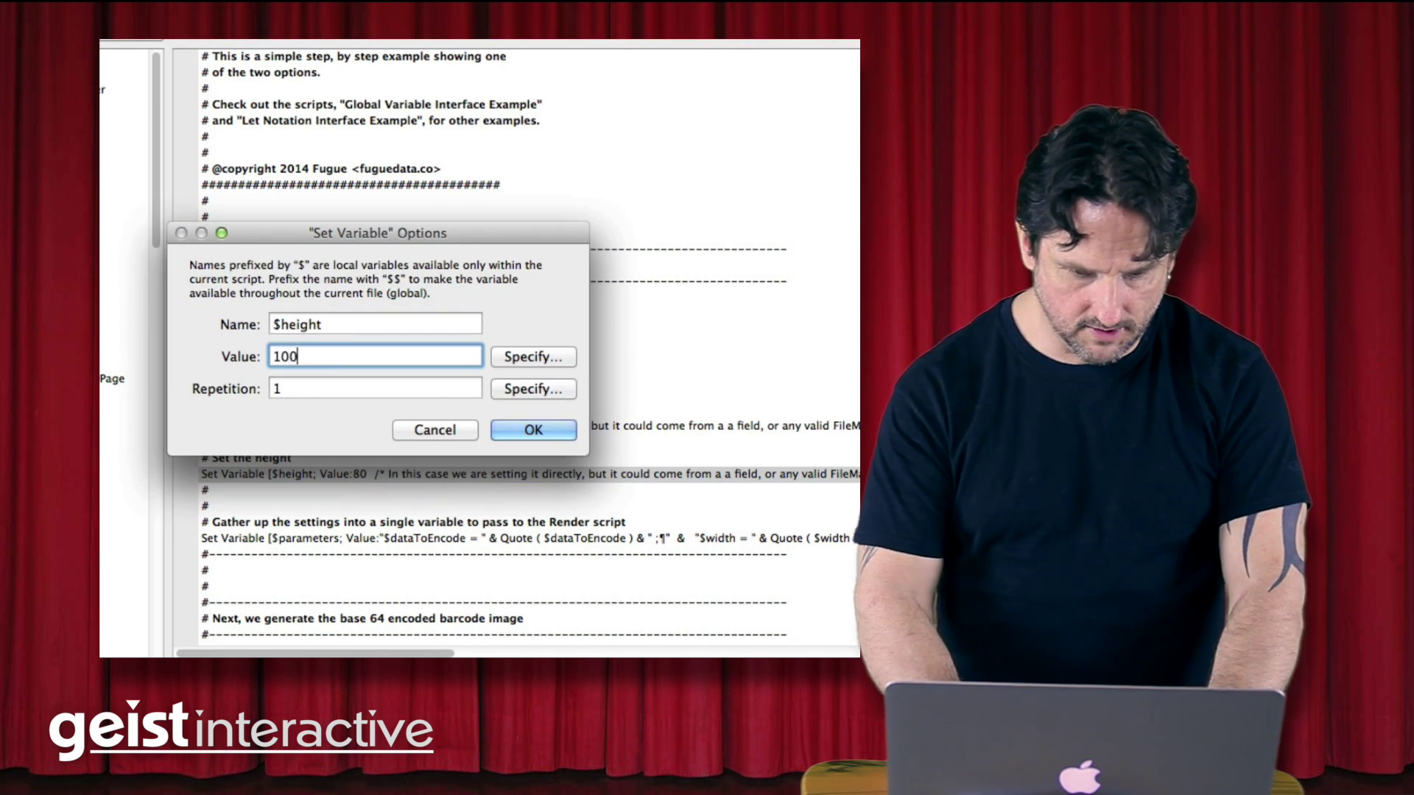
left_click(553, 431)
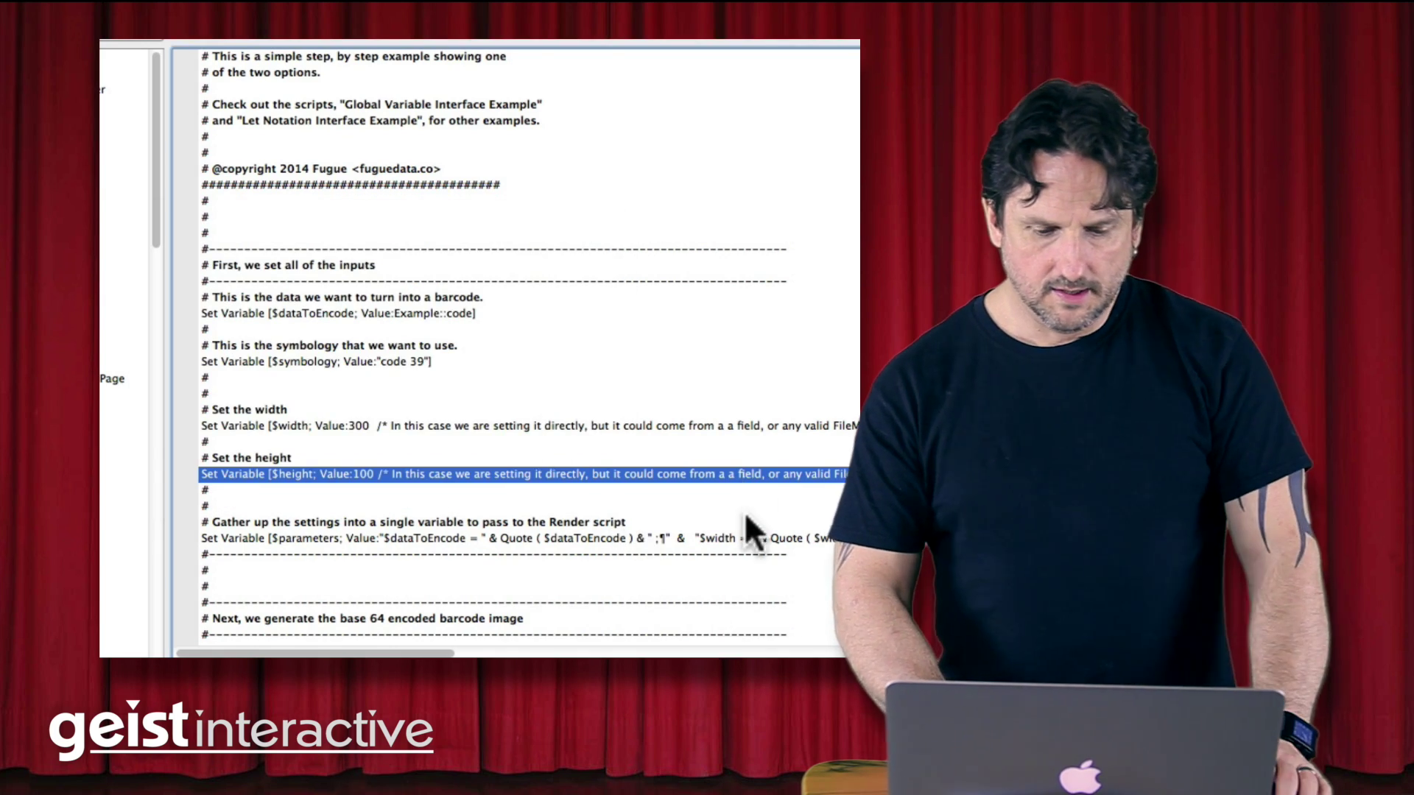
scroll(743, 511, "down", 5)
scroll(743, 514, "down", 10)
scroll(743, 513, "up", 1)
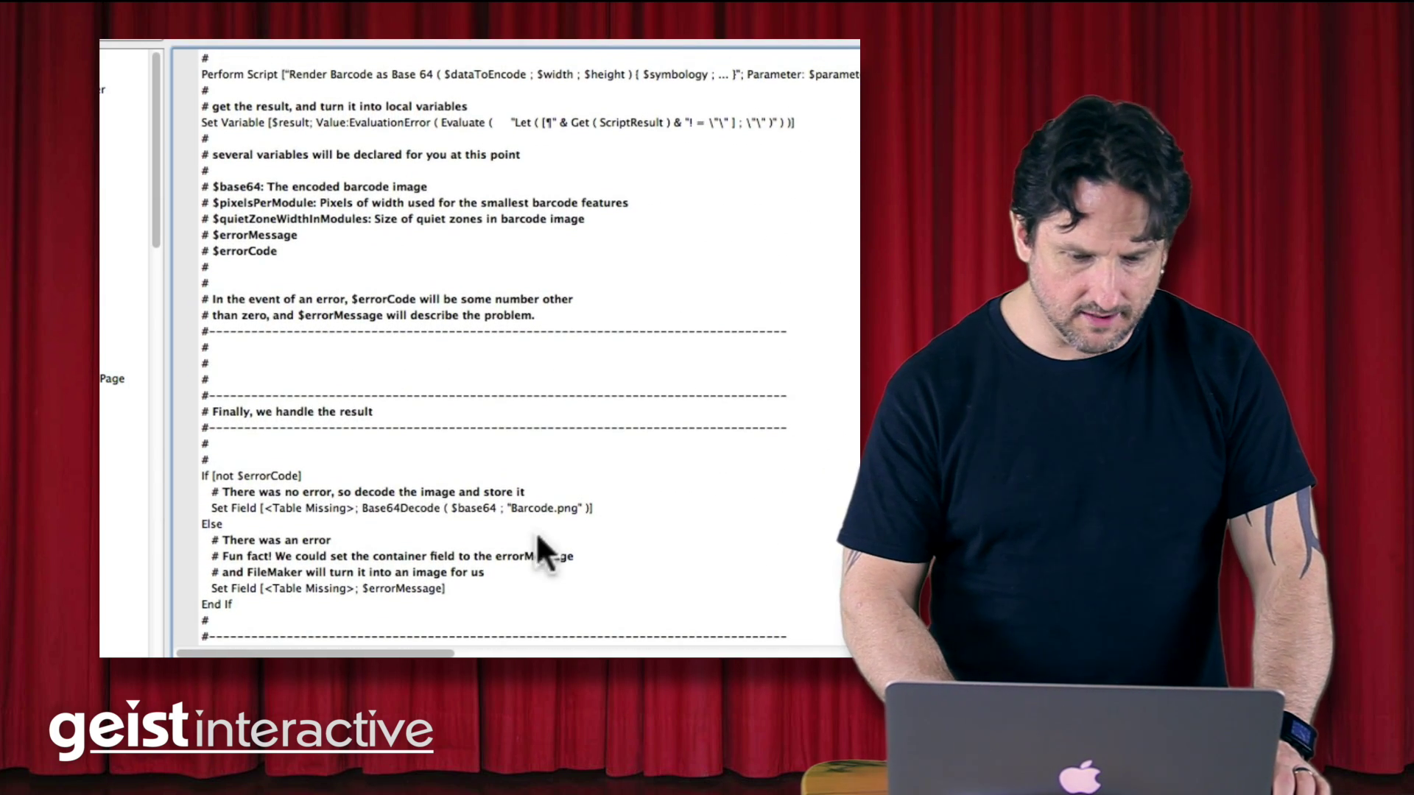
Point the decoded-image Set Field step at Example::barcode.
left_click(525, 508)
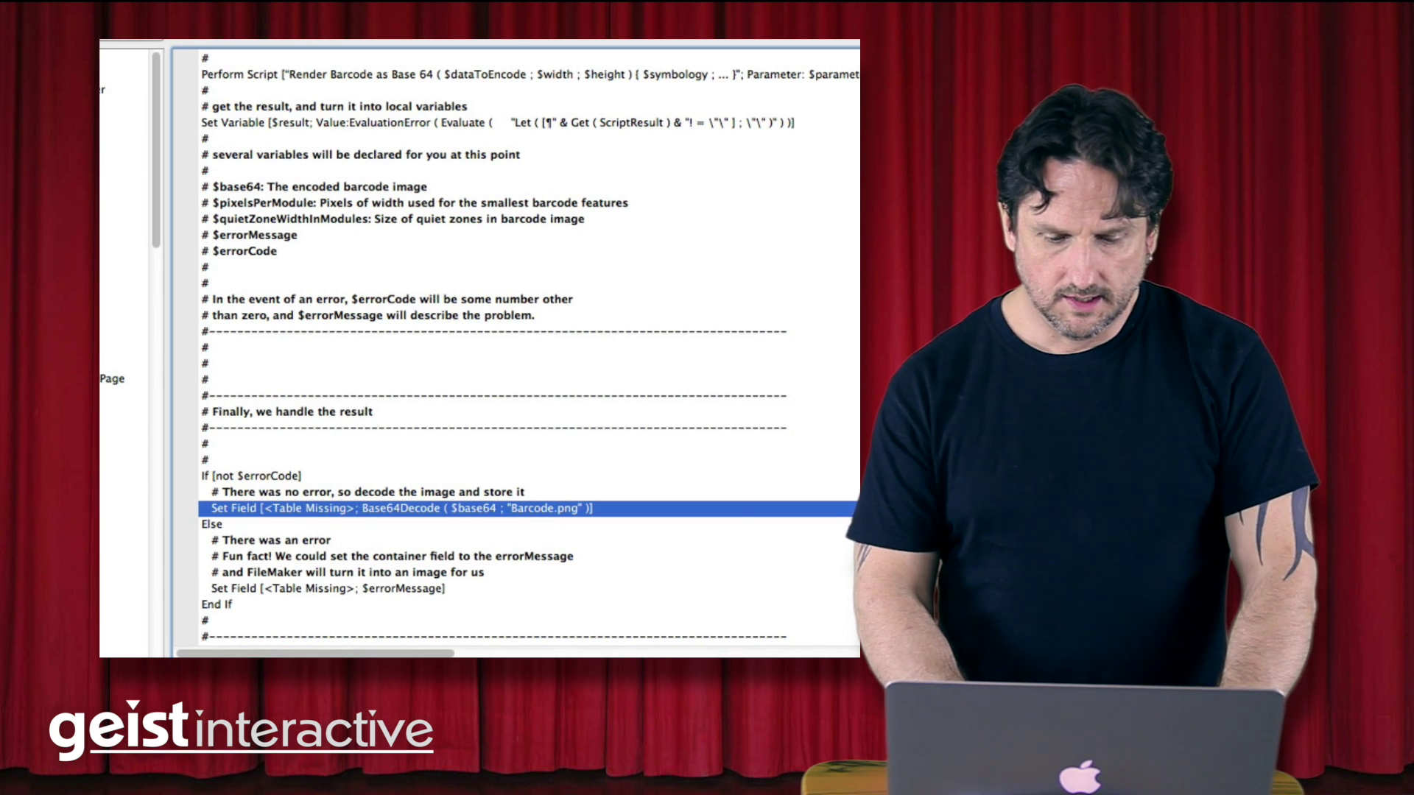
double_click(497, 509)
left_click(697, 267)
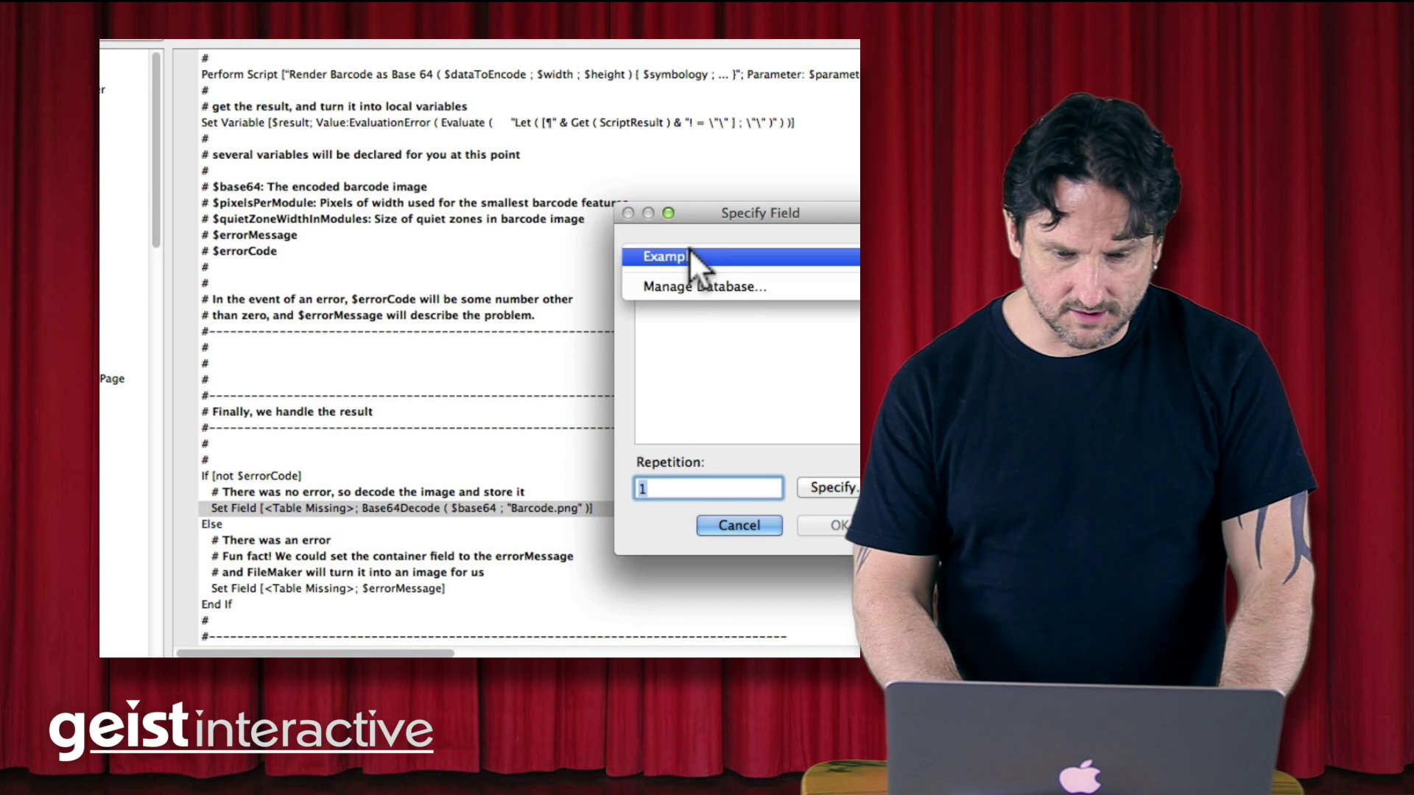
left_click(687, 254)
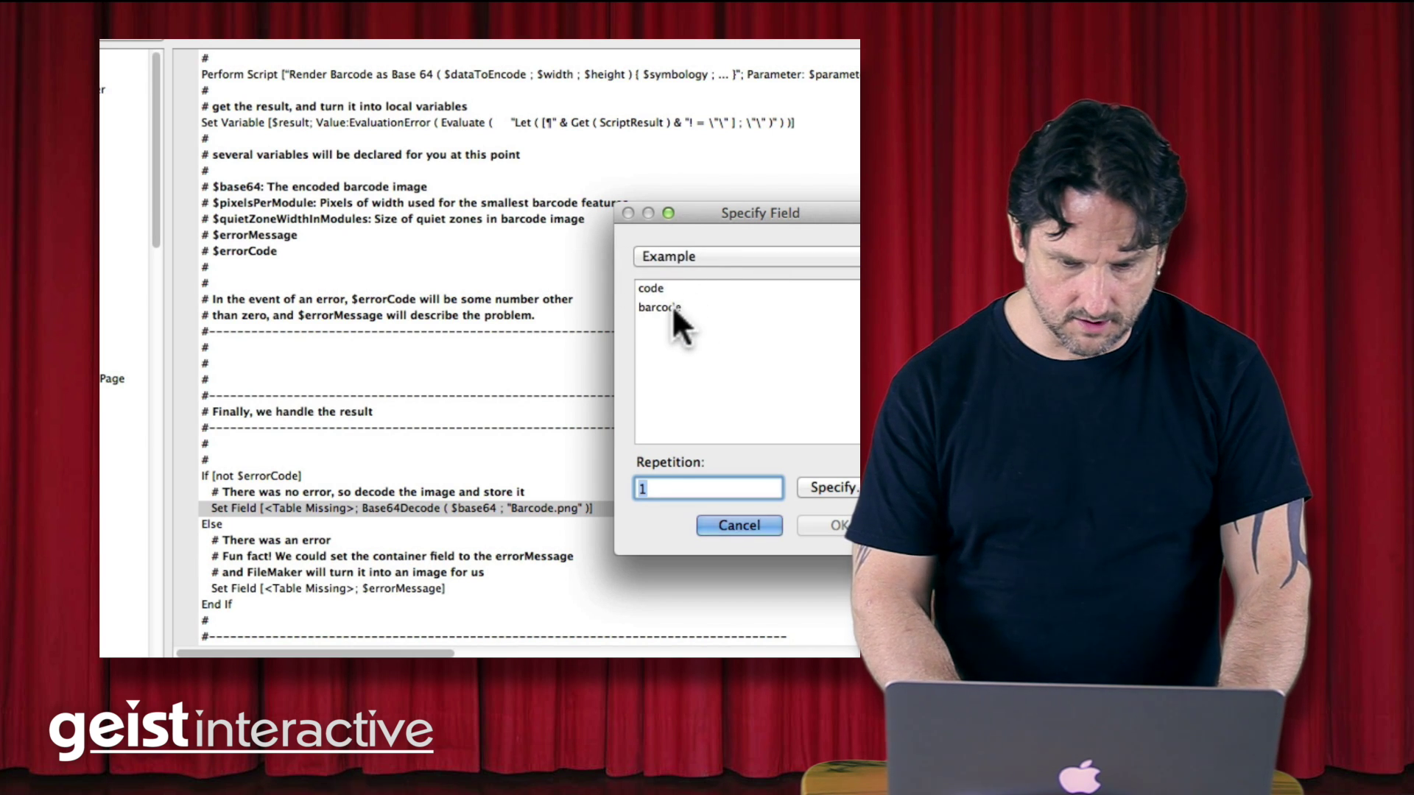
left_click(671, 308)
left_click(837, 525)
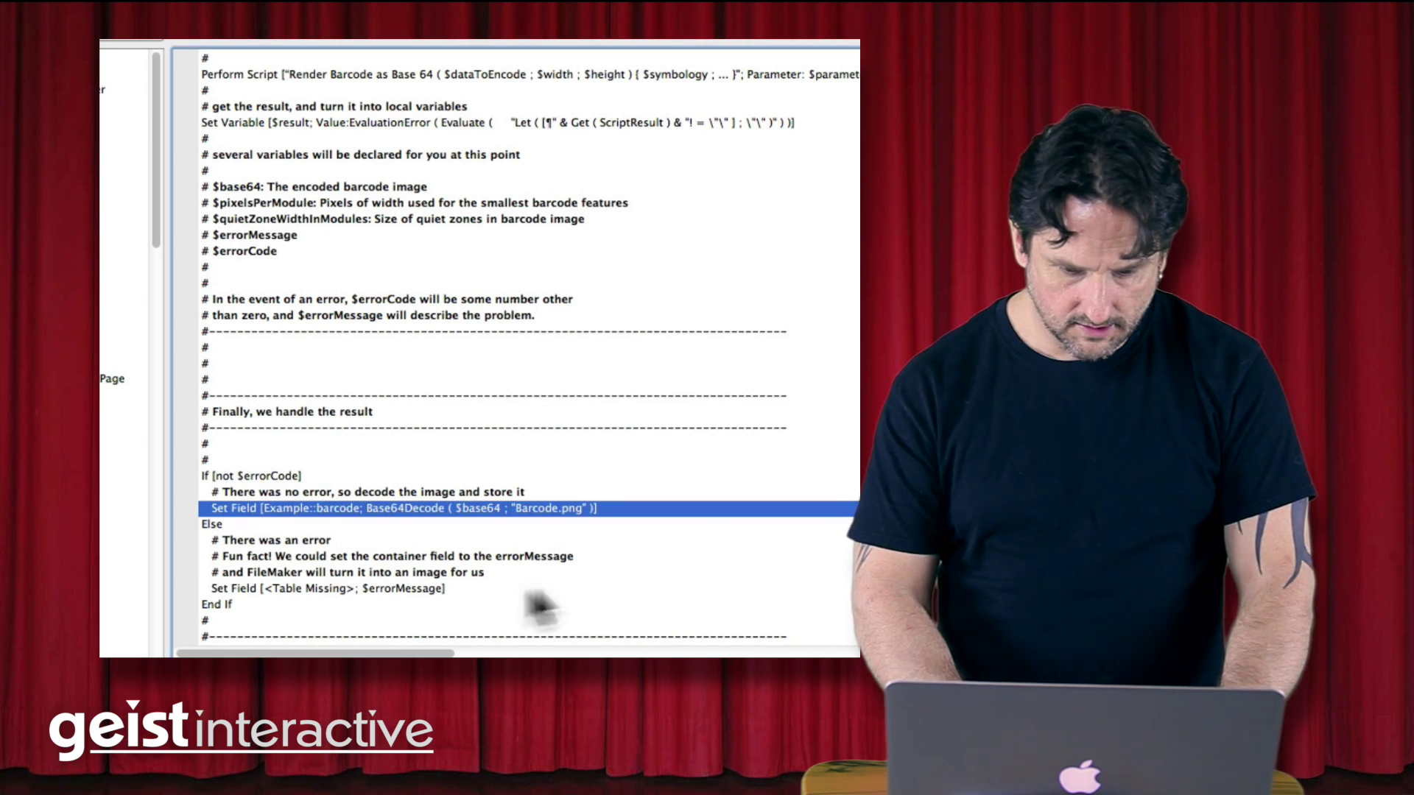
Point the error-message Set Field step at Example::barcode and close the script editor.
double_click(442, 589)
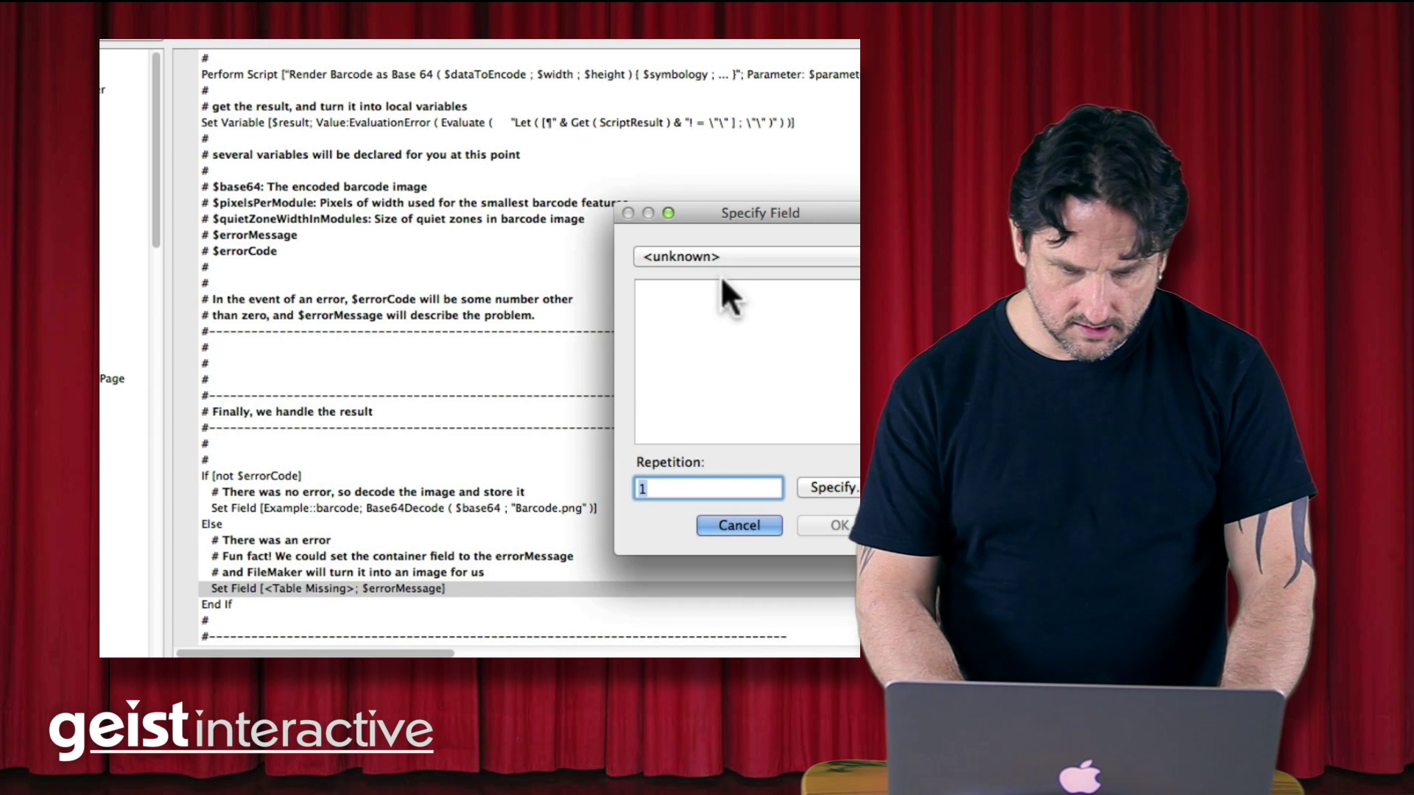
left_click(715, 265)
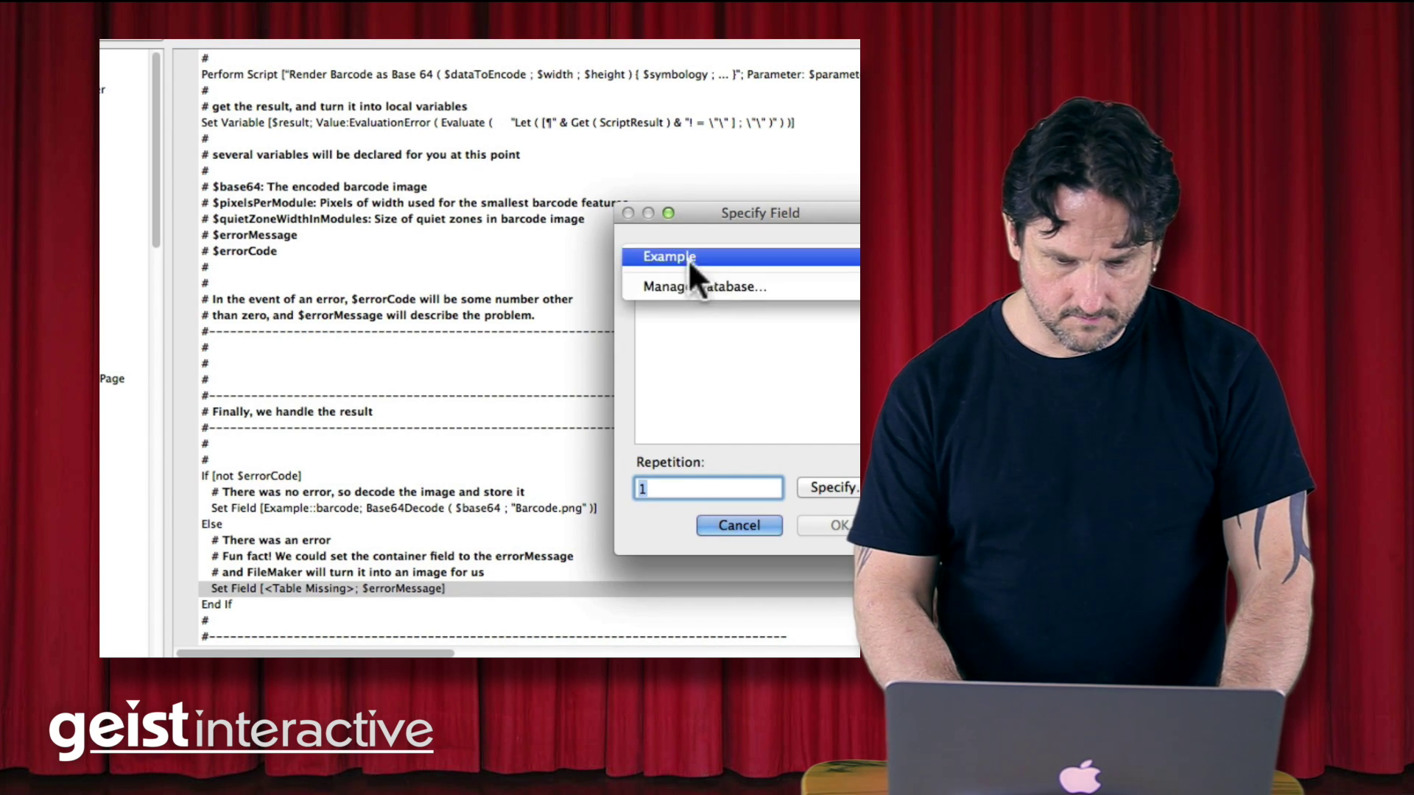
left_click(689, 260)
left_click(662, 306)
left_click(842, 526)
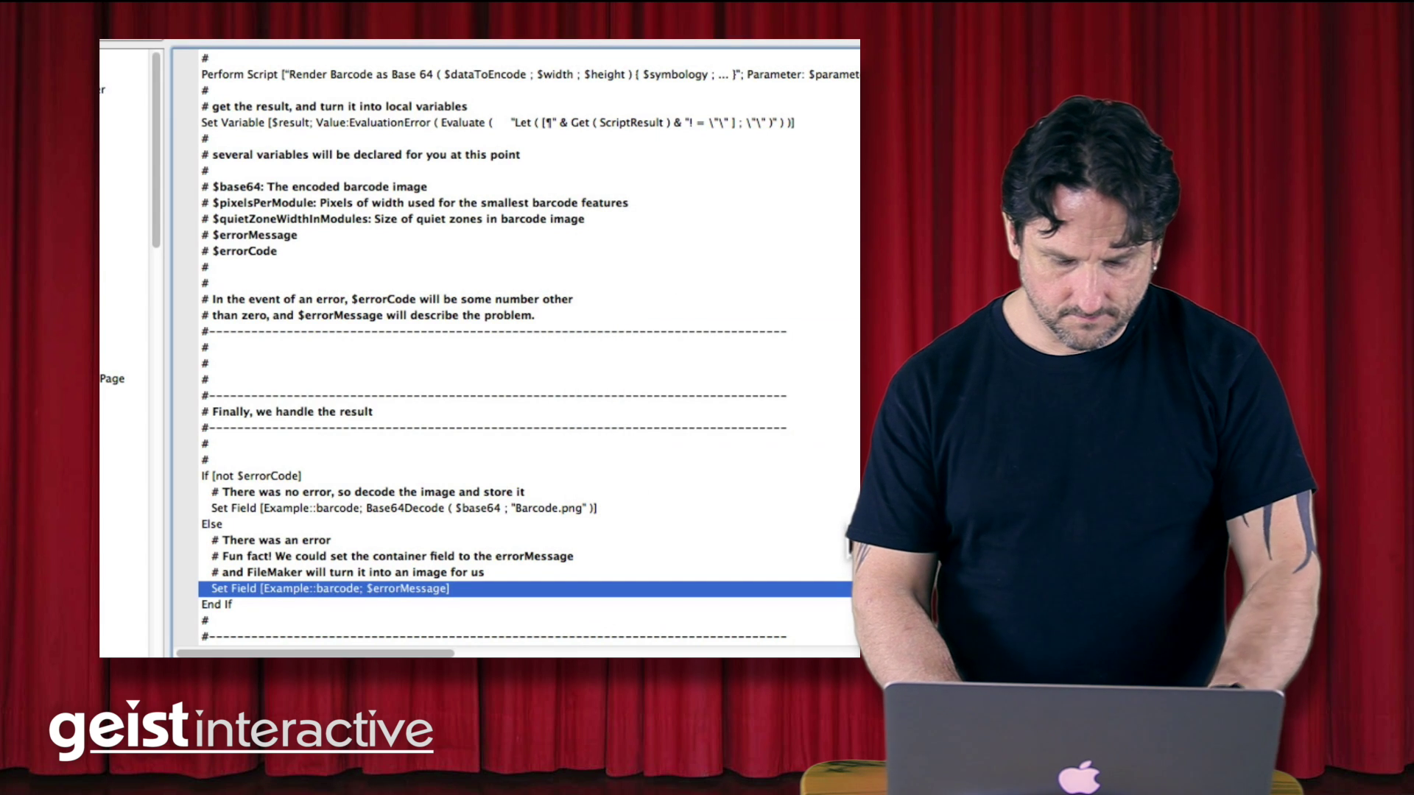
key("super+w")
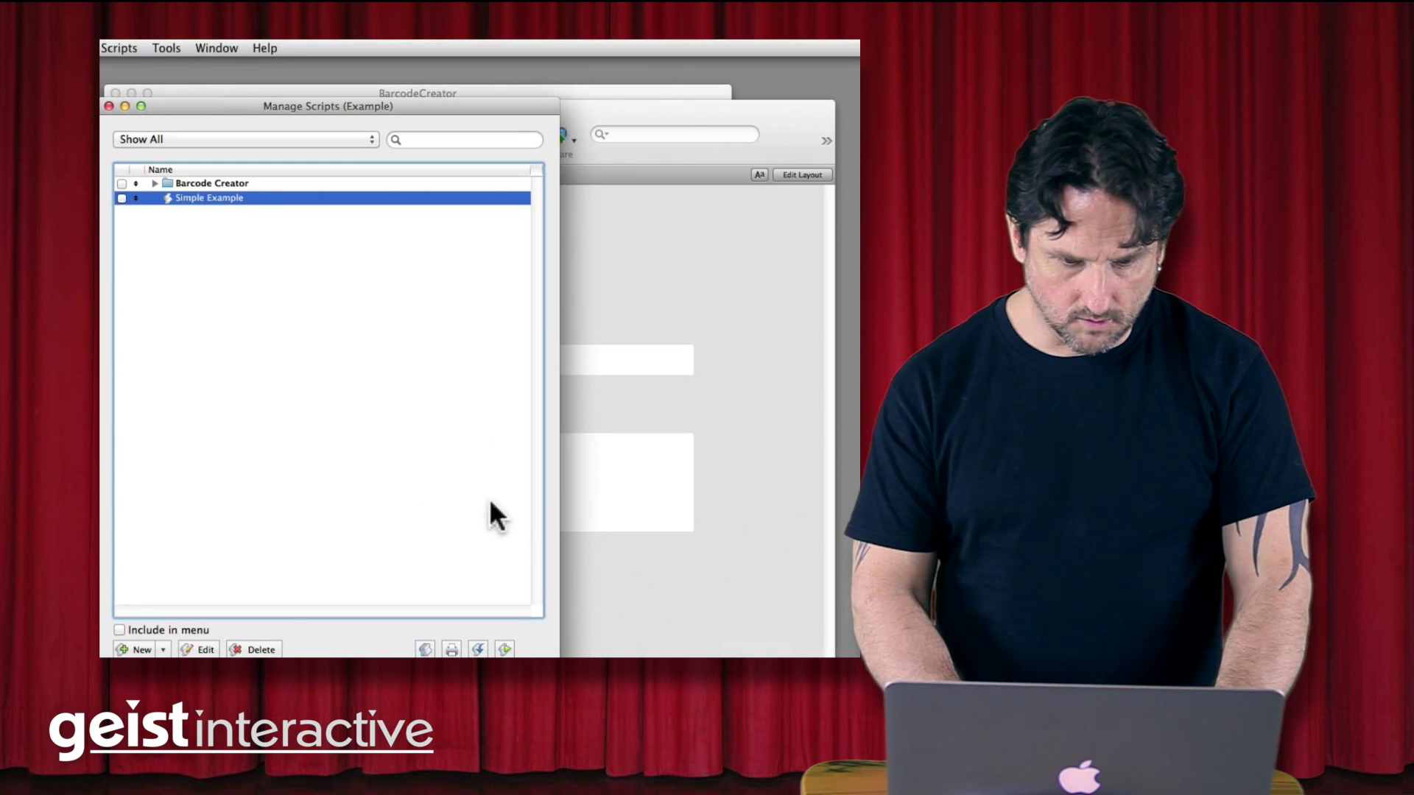
Include Simple Example in the Scripts menu and run it on the Example record.
left_click(123, 198)
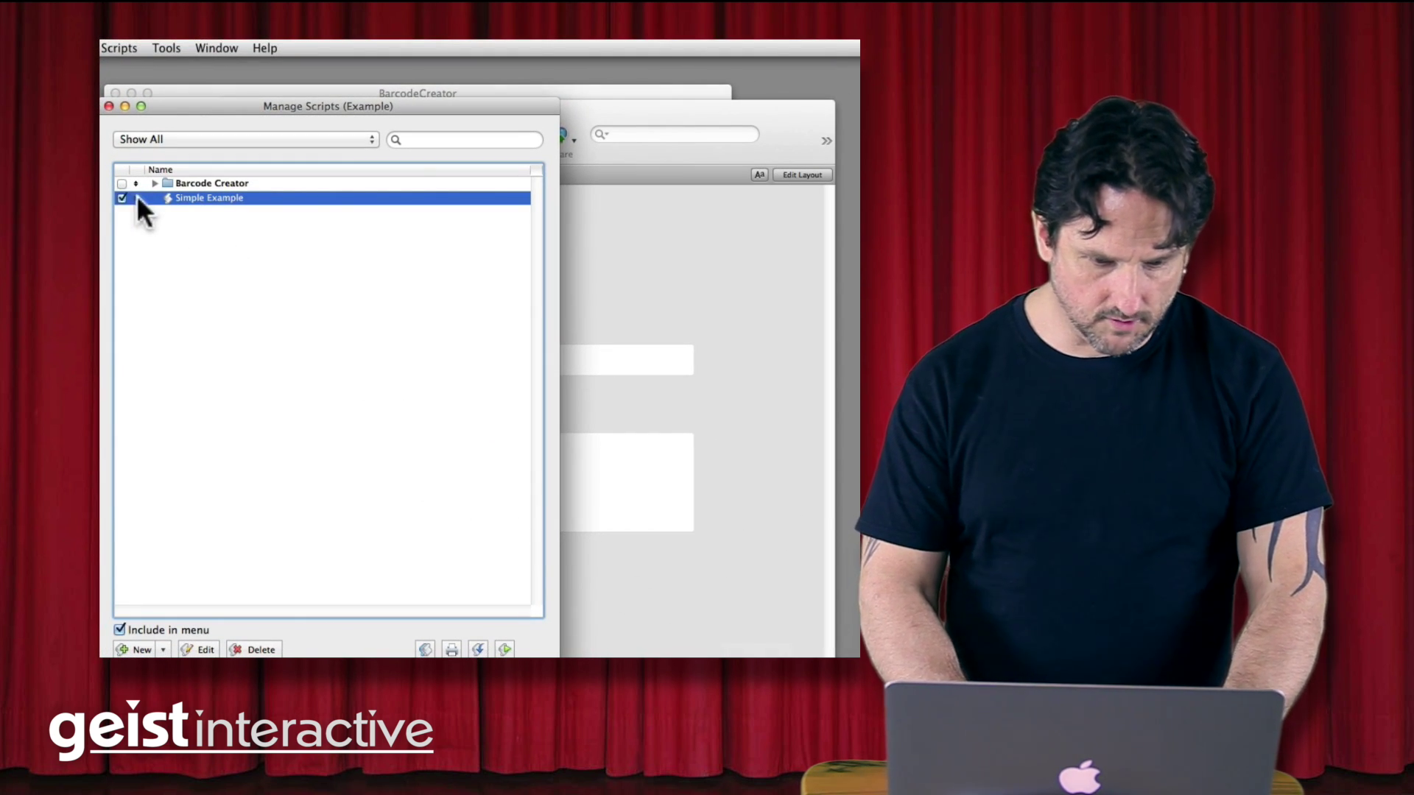
left_click(596, 270)
left_click(313, 45)
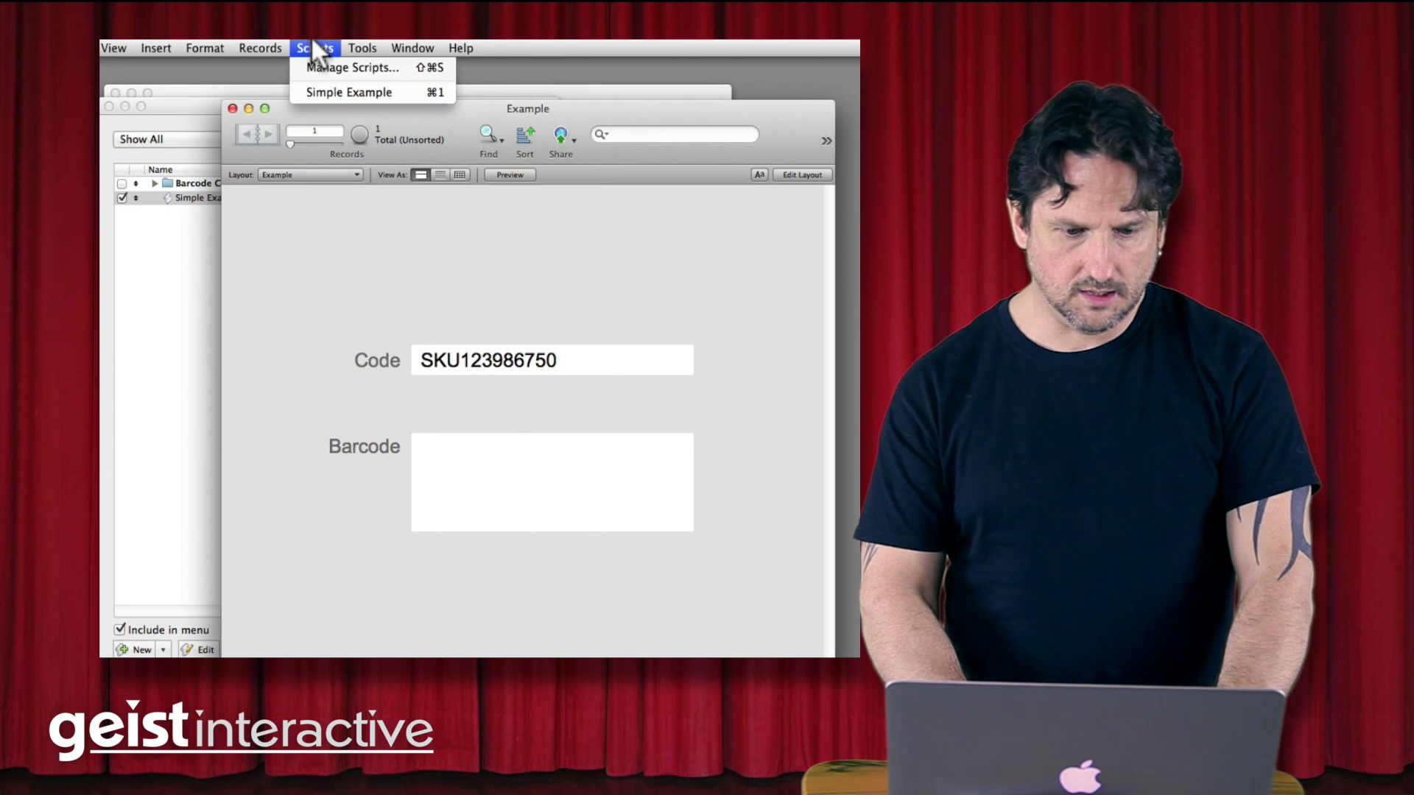
left_click(312, 41)
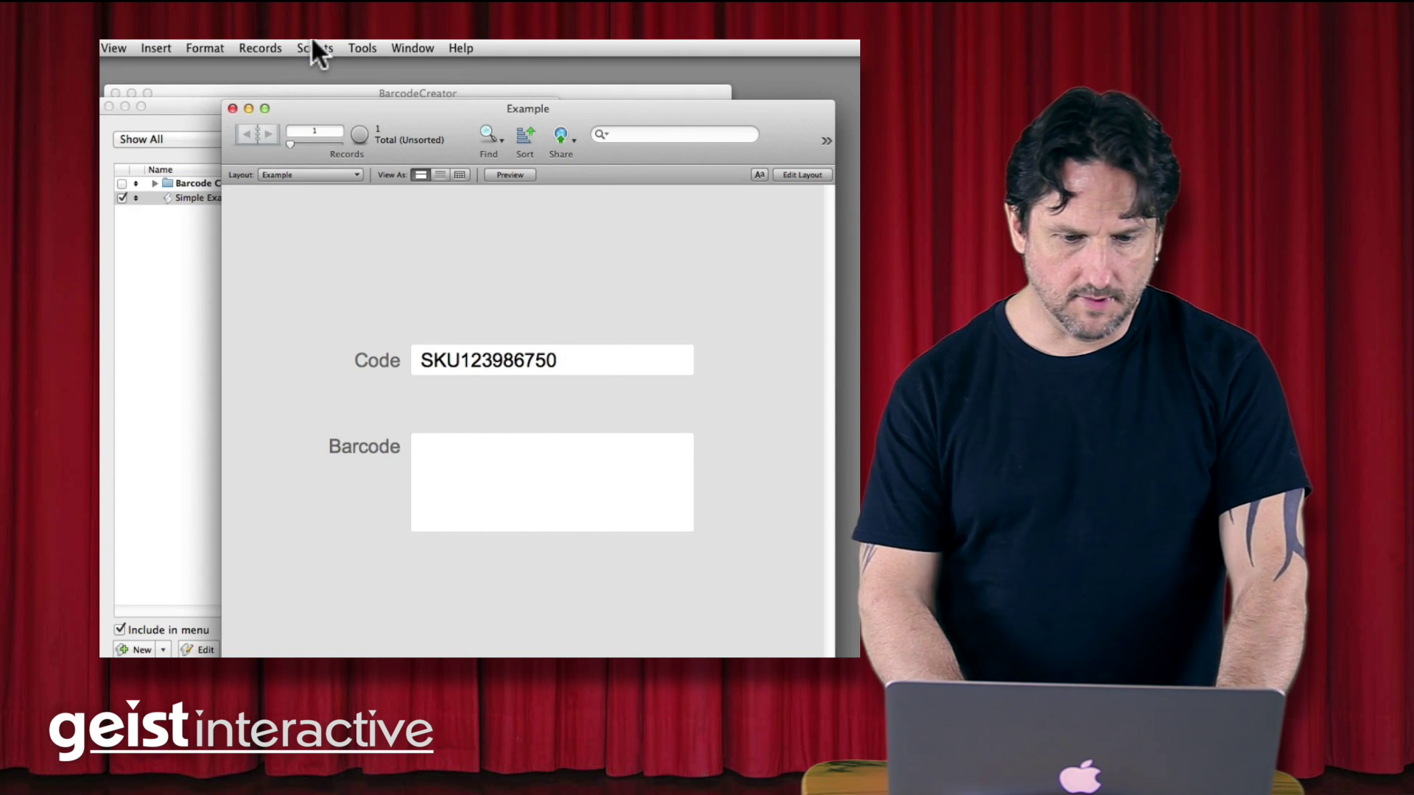
left_click(313, 45)
left_click(330, 92)
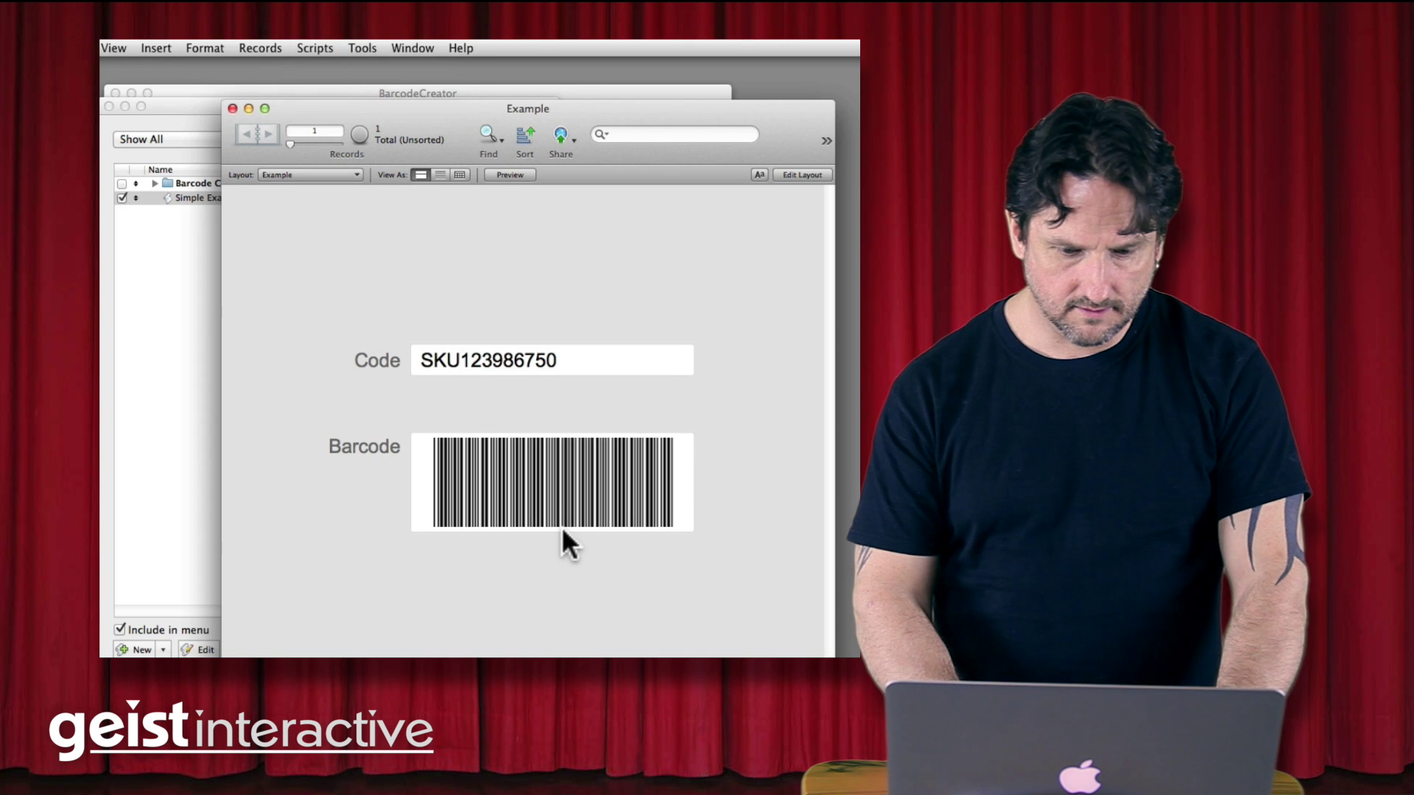